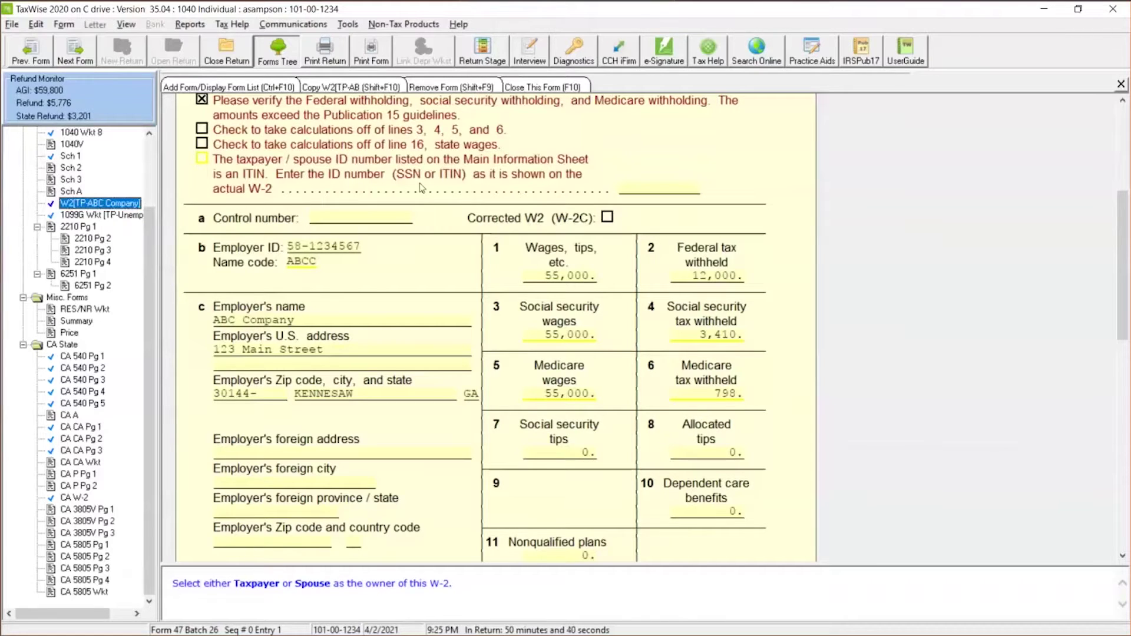
# - Review the unemployment 1099-G worksheet and Schedule 1, including the Unemployment Compensation Exclusion Worksheet
pyautogui.scroll(3, 439, 214)
pyautogui.click(131, 218)
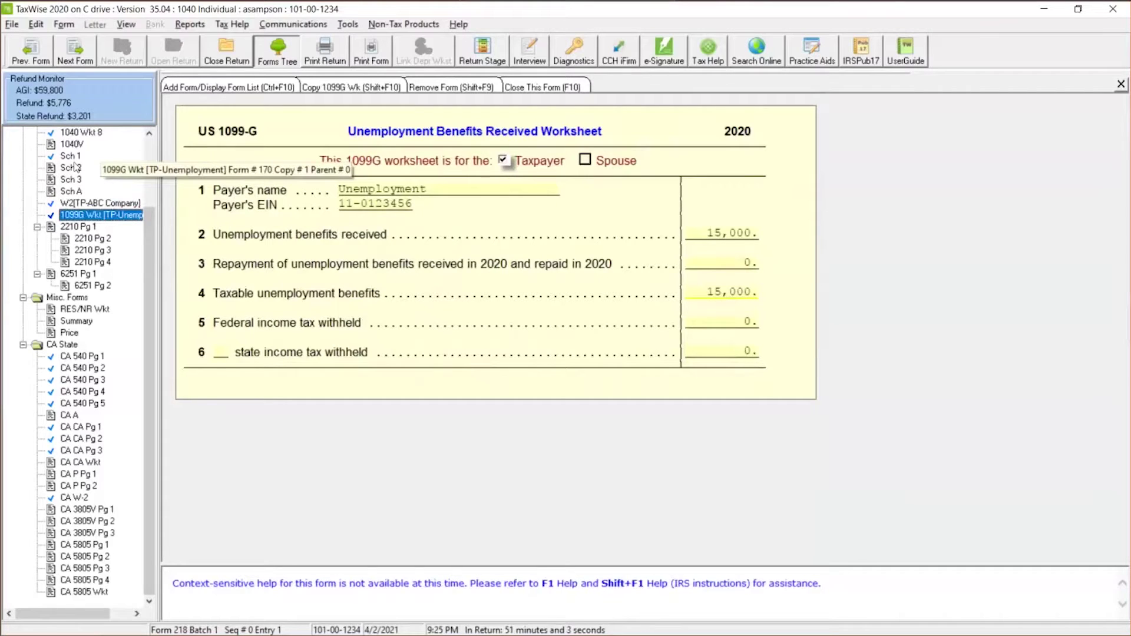
pyautogui.click(71, 156)
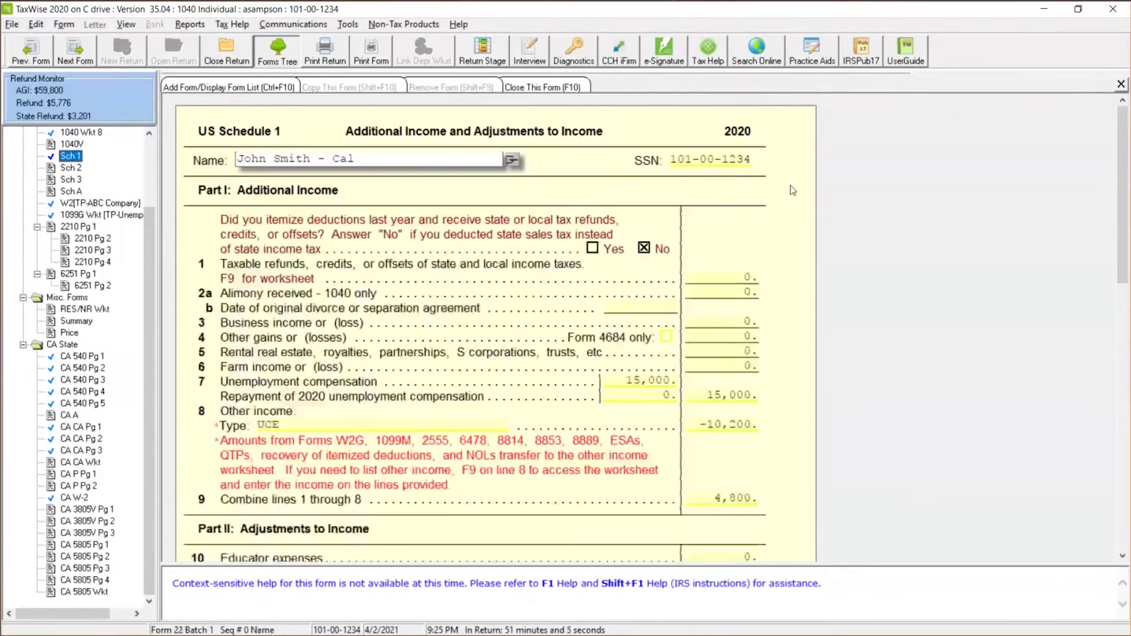
pyautogui.moveTo(1126, 202); pyautogui.dragTo(1125, 452)
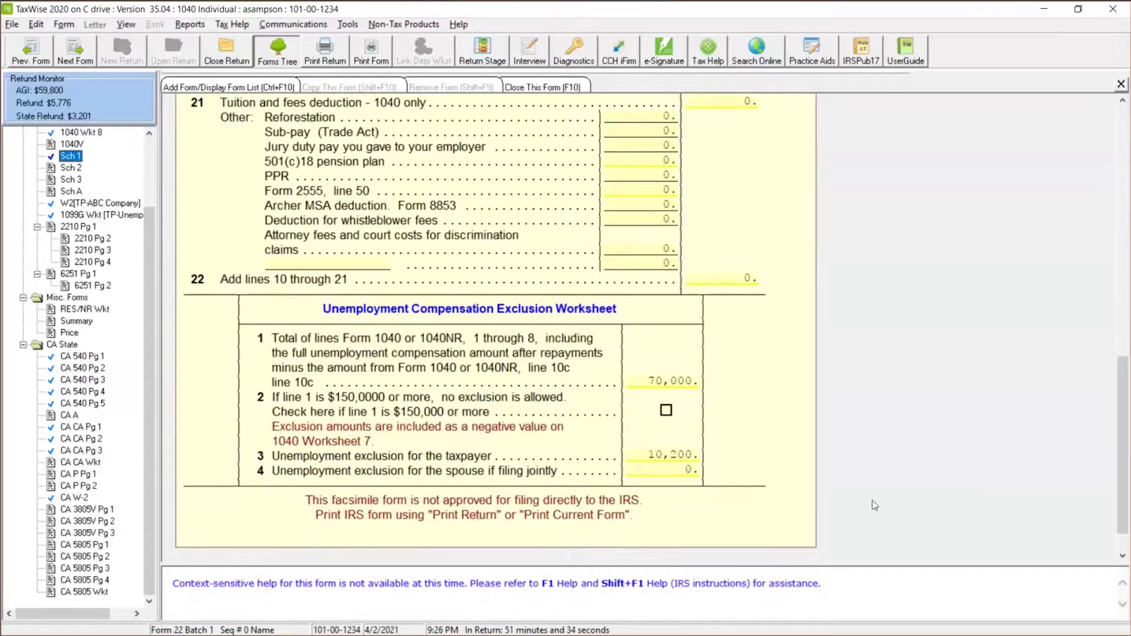
pyautogui.moveTo(1124, 446); pyautogui.dragTo(1124, 217)
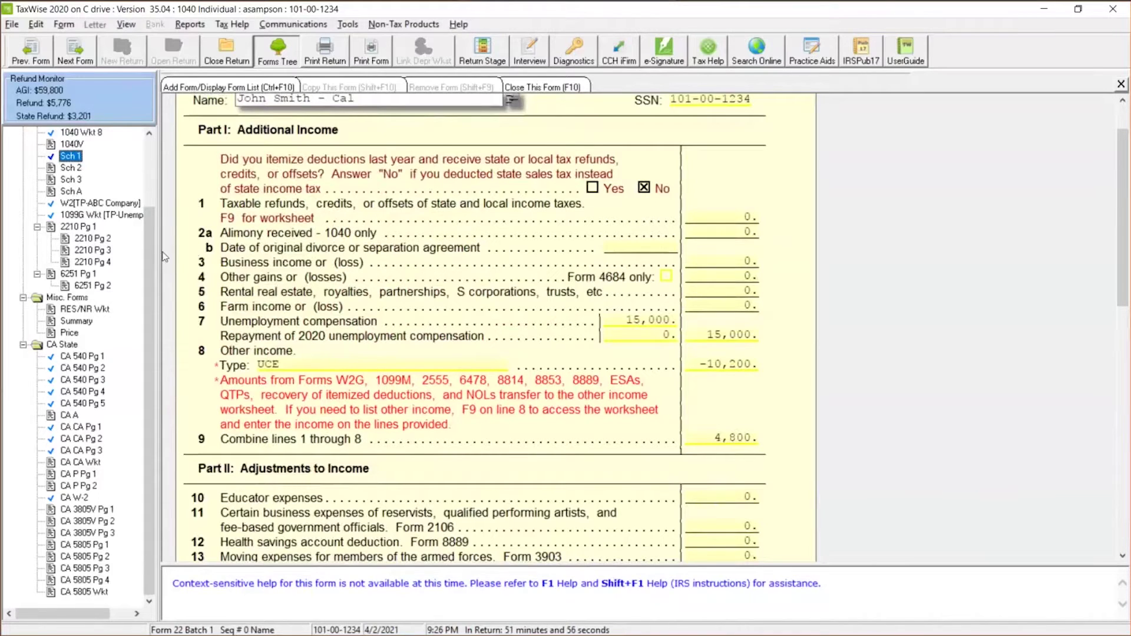
# - Open 1040 page 1 and examine the Income section down to adjusted gross income
pyautogui.moveTo(152, 255); pyautogui.dragTo(150, 175)
pyautogui.click(79, 168)
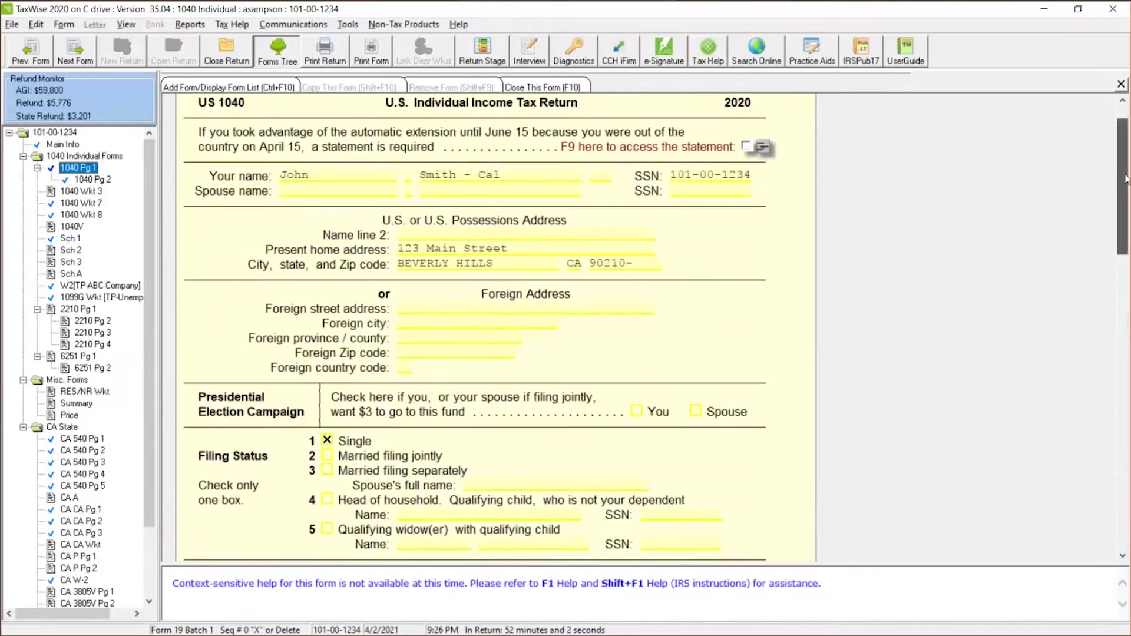
pyautogui.moveTo(1125, 178); pyautogui.dragTo(1124, 407)
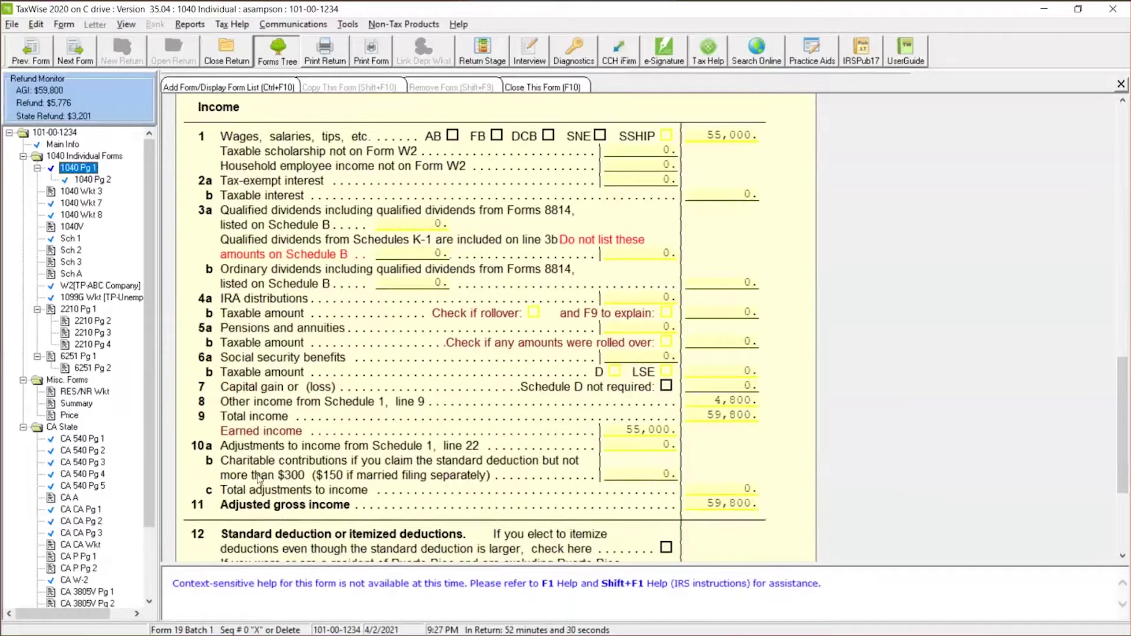
# - Open CA 540 page 2 and examine the Taxable Income lines, including the California adjustments
pyautogui.click(97, 443)
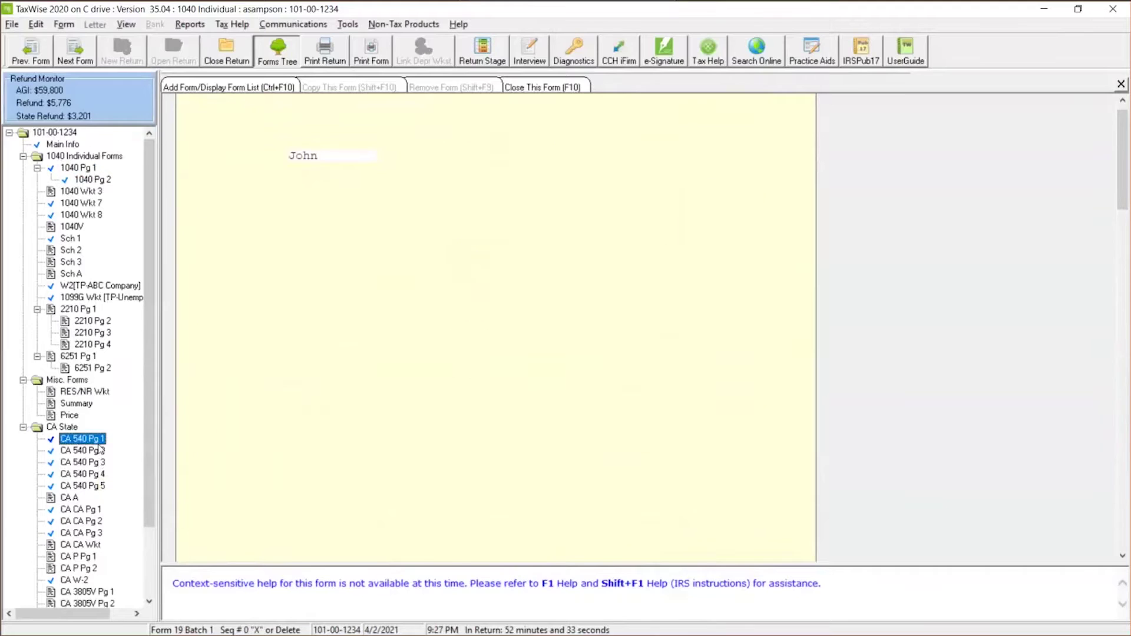
pyautogui.click(101, 449)
pyautogui.scroll(-2, 1122, 297)
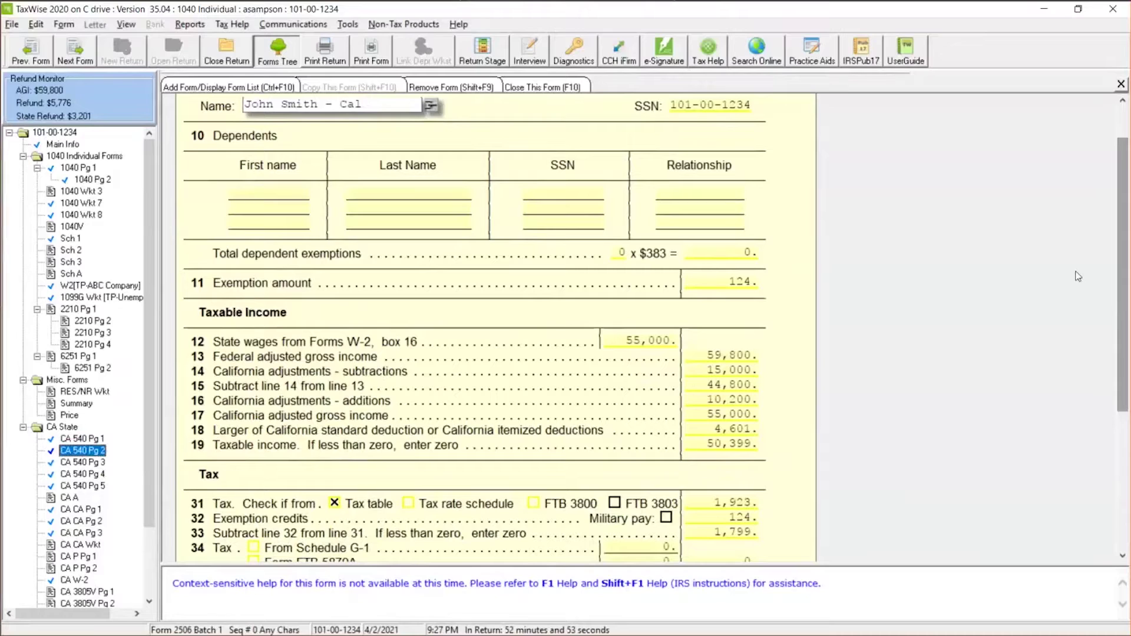
pyautogui.click(637, 344)
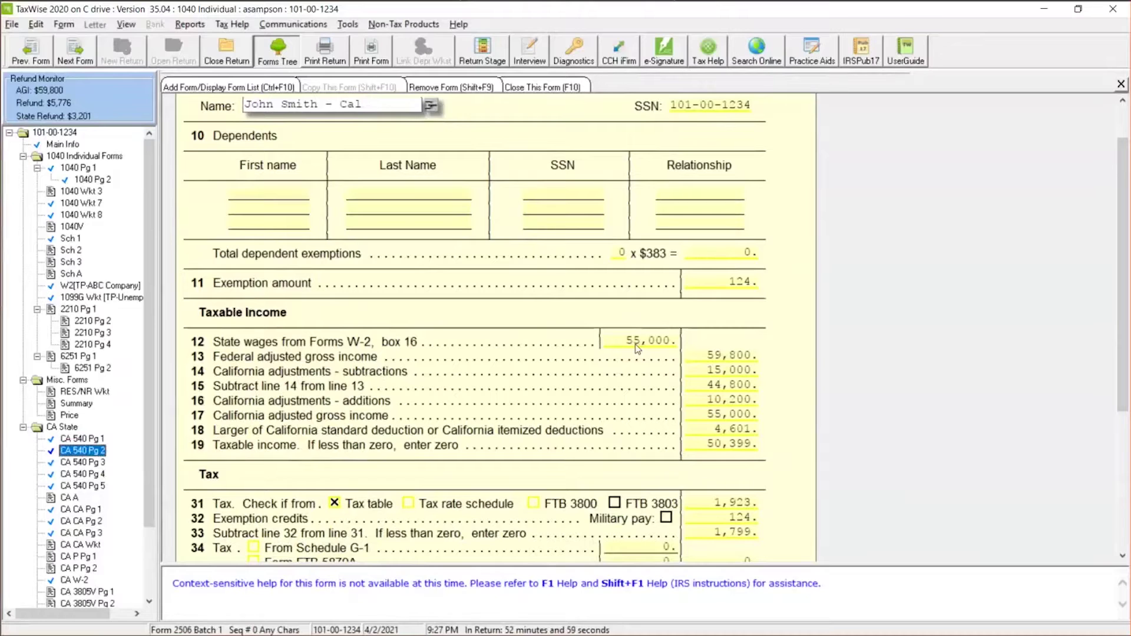
pyautogui.click(702, 357)
pyautogui.click(698, 369)
pyautogui.click(699, 373)
pyautogui.click(704, 445)
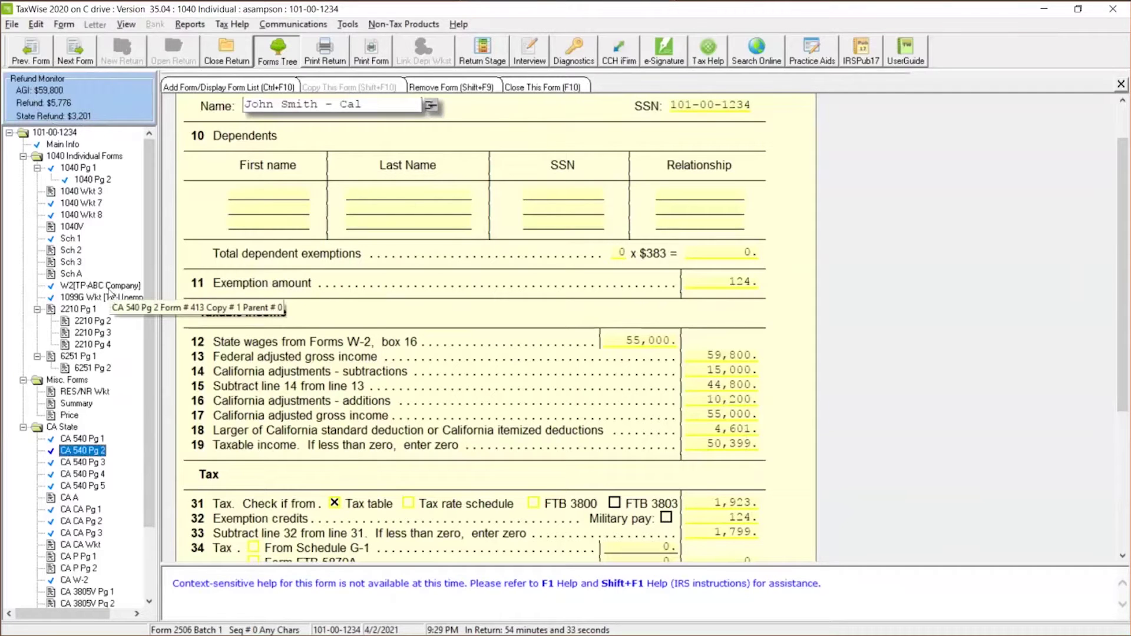
# - Set the box 1 wages on the ABC Company W-2 to 155,000
pyautogui.click(108, 286)
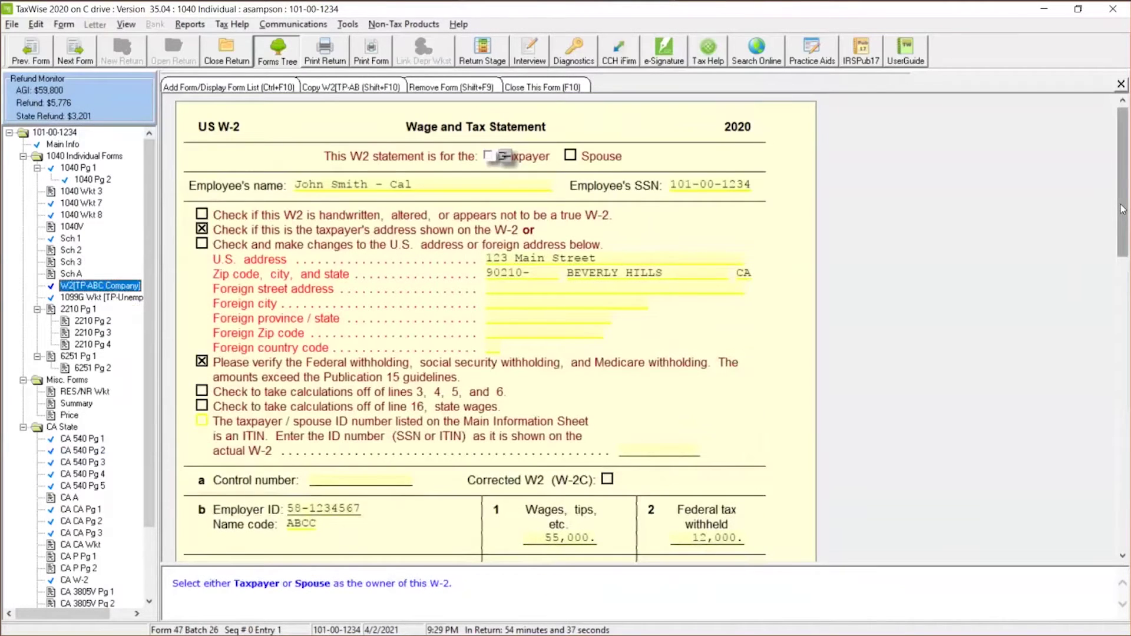
pyautogui.scroll(-5, 595, 377)
pyautogui.click(571, 394)
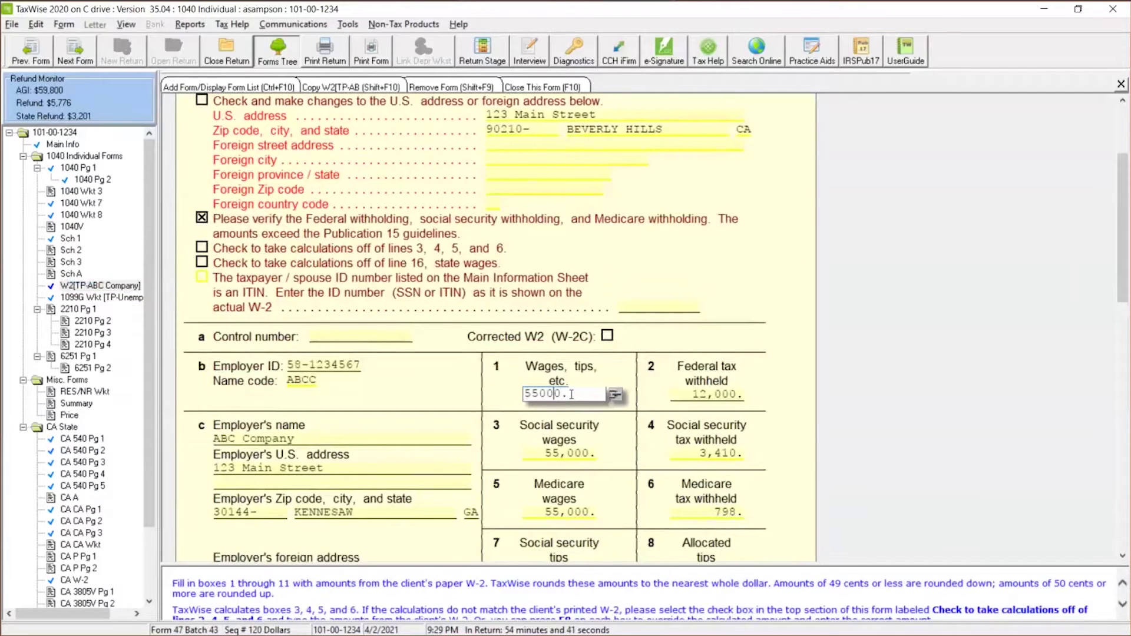
pyautogui.write('1')
pyautogui.press('Tab')
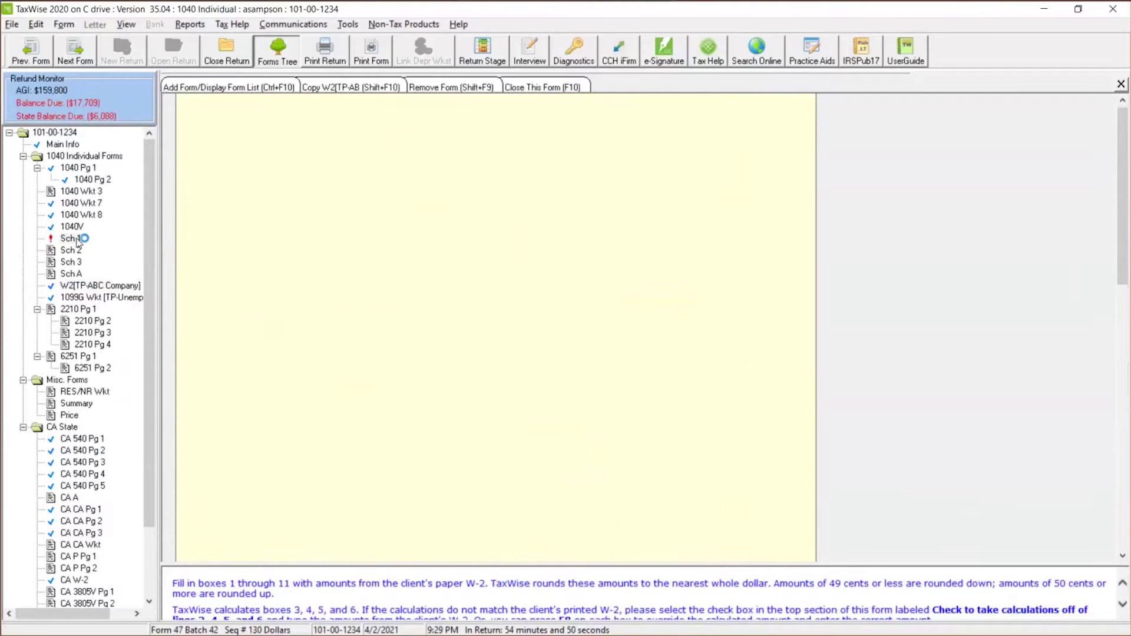
# - Run diagnostics and mark the line 2 "$150,000 or more" box in Schedule 1's Unemployment Compensation Exclusion Worksheet
pyautogui.moveTo(1124, 222); pyautogui.dragTo(1124, 458)
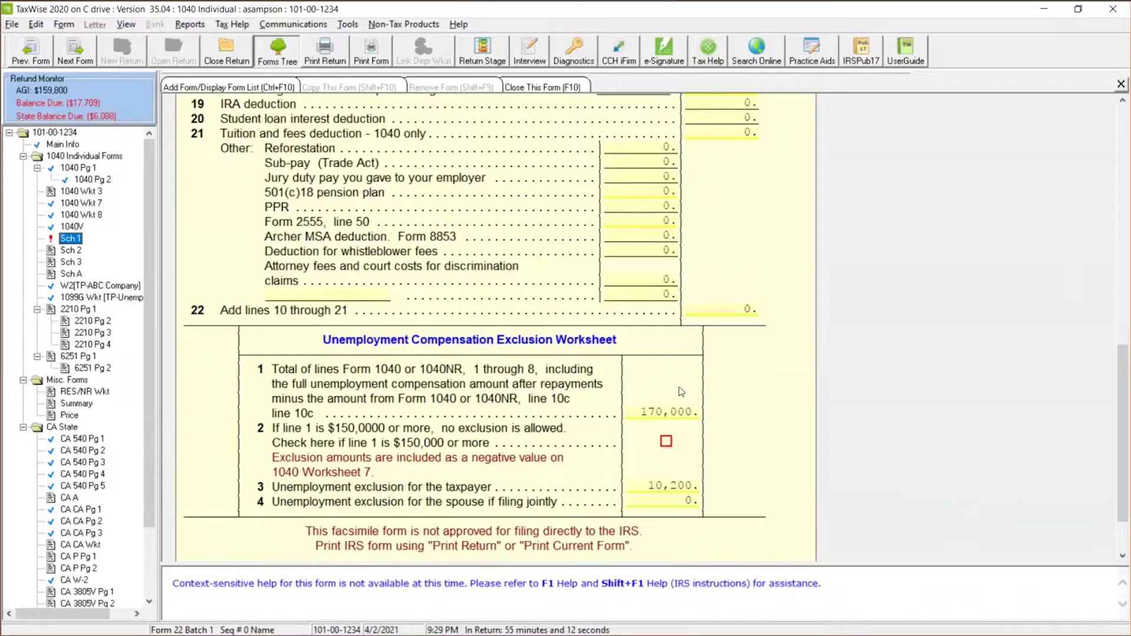
pyautogui.click(575, 53)
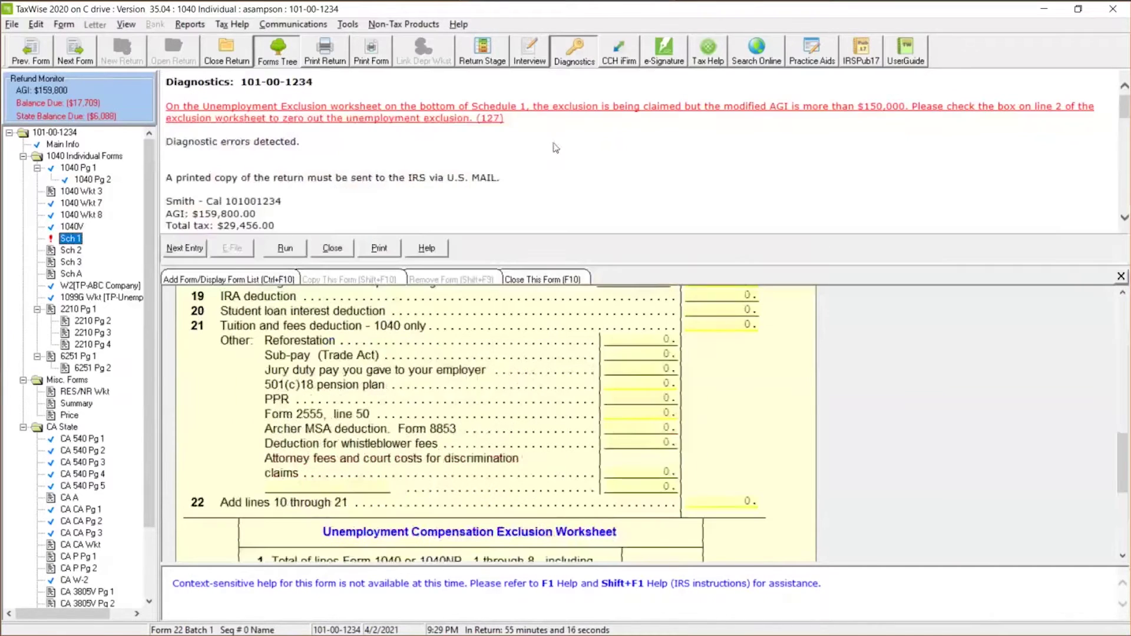
pyautogui.click(549, 112)
pyautogui.moveTo(1122, 449); pyautogui.dragTo(1119, 504)
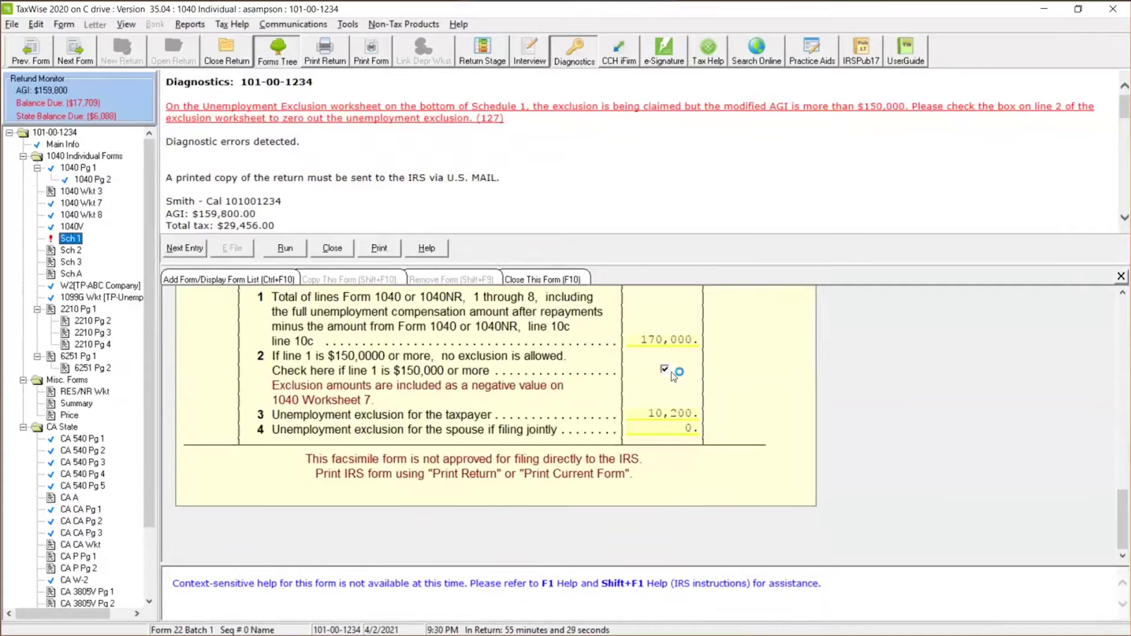
pyautogui.click(338, 249)
# - Open CA 540 page 2 to check the California return
pyautogui.moveTo(1123, 448); pyautogui.dragTo(65, 153)
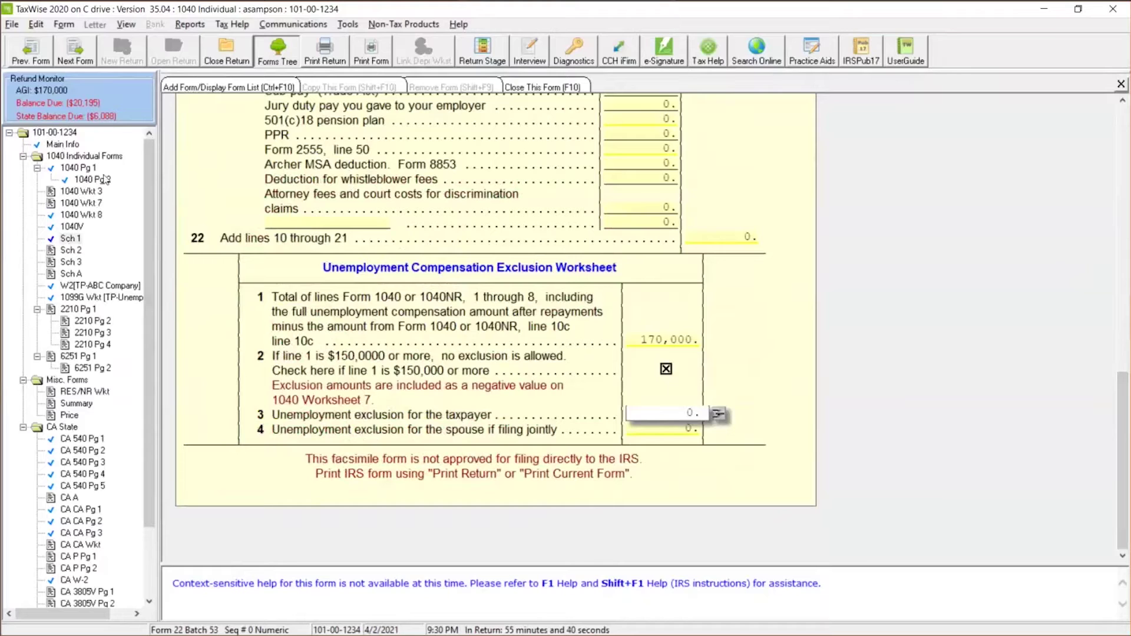
pyautogui.click(88, 451)
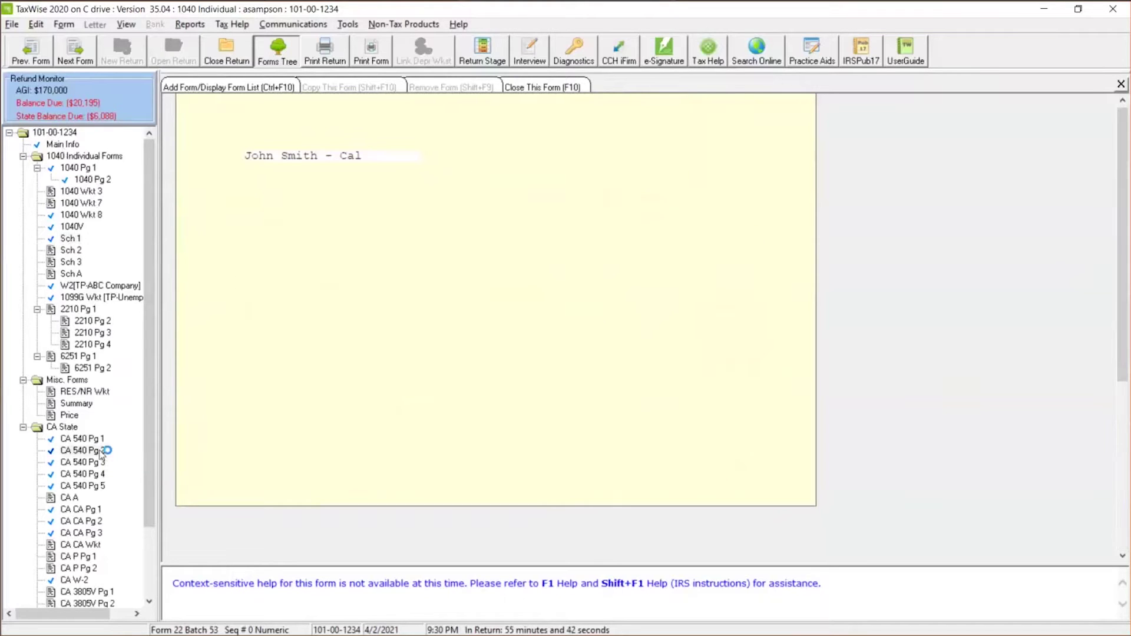
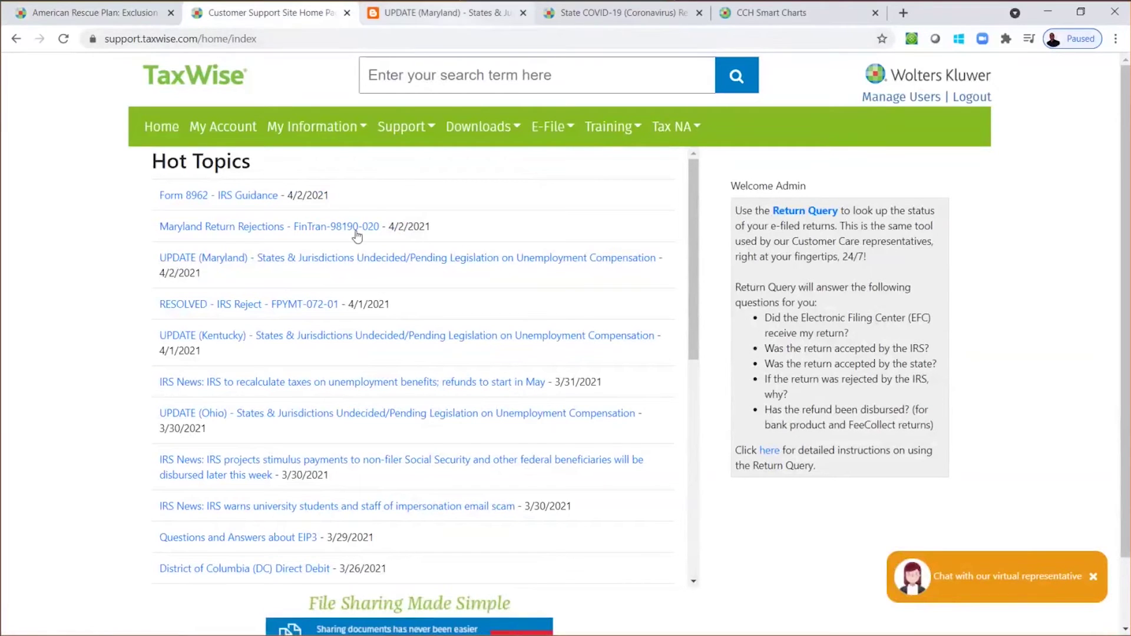
# - In Chrome, open the My TaxWise Blog post on undecided state unemployment legislation and read the Maryland and Kentucky updates
pyautogui.click(293, 268)
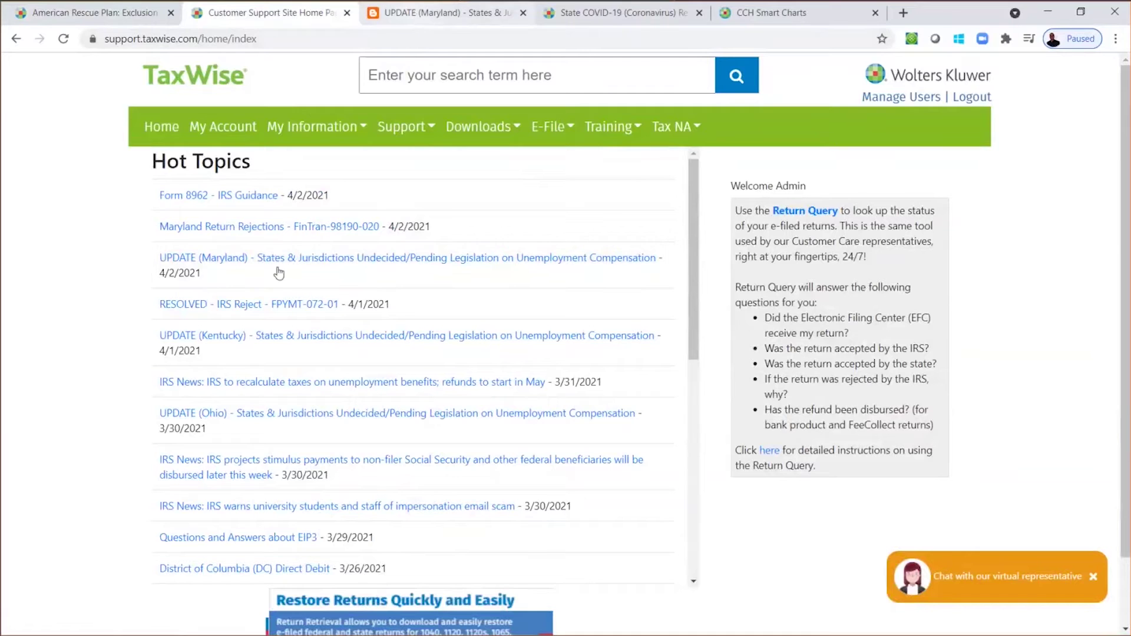
pyautogui.click(433, 20)
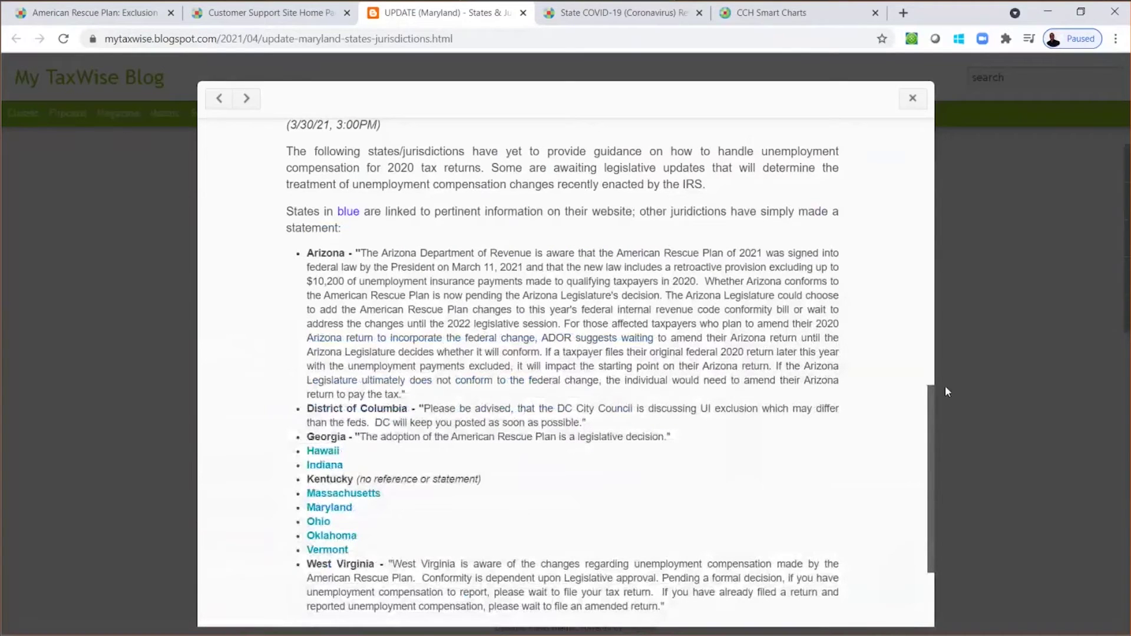
pyautogui.scroll(12, 931, 394)
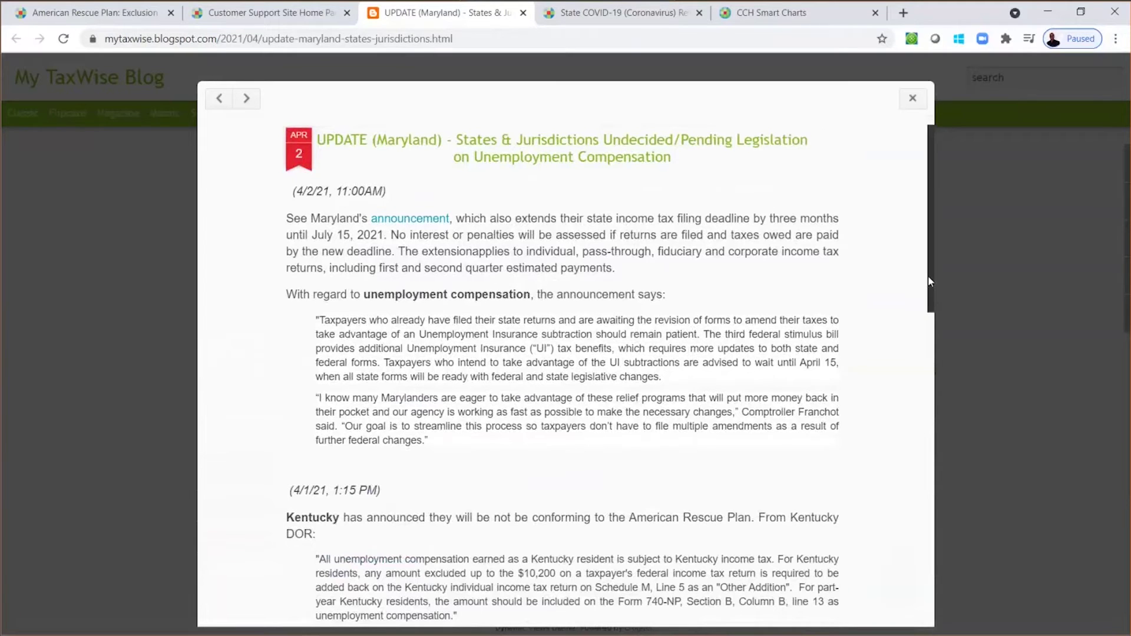
pyautogui.scroll(-1, 928, 276)
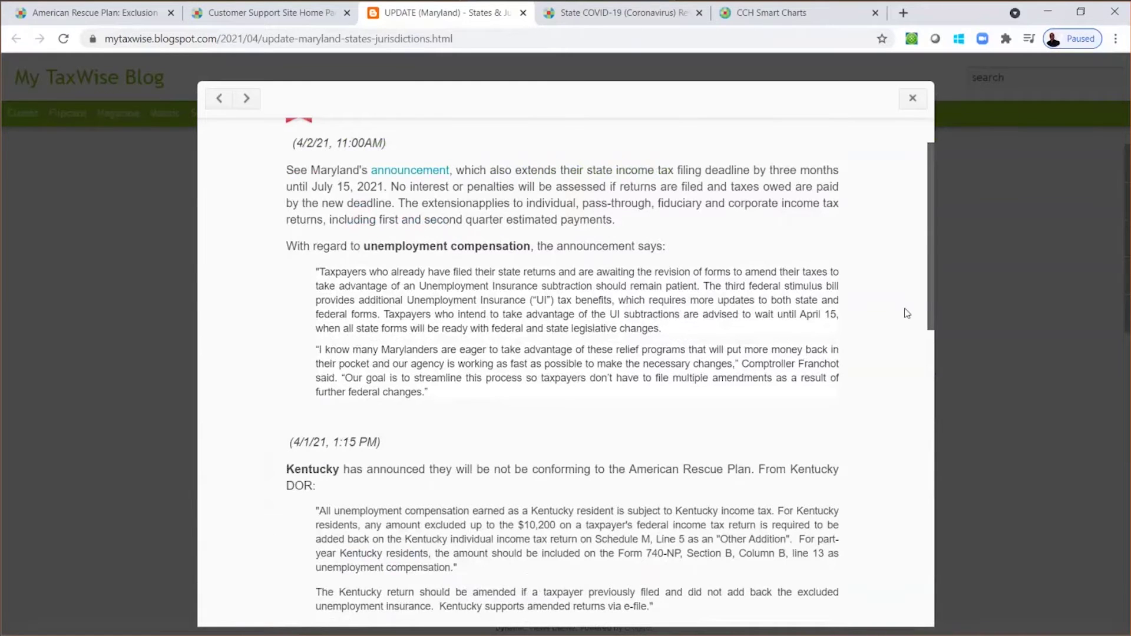
pyautogui.moveTo(927, 301); pyautogui.dragTo(931, 358)
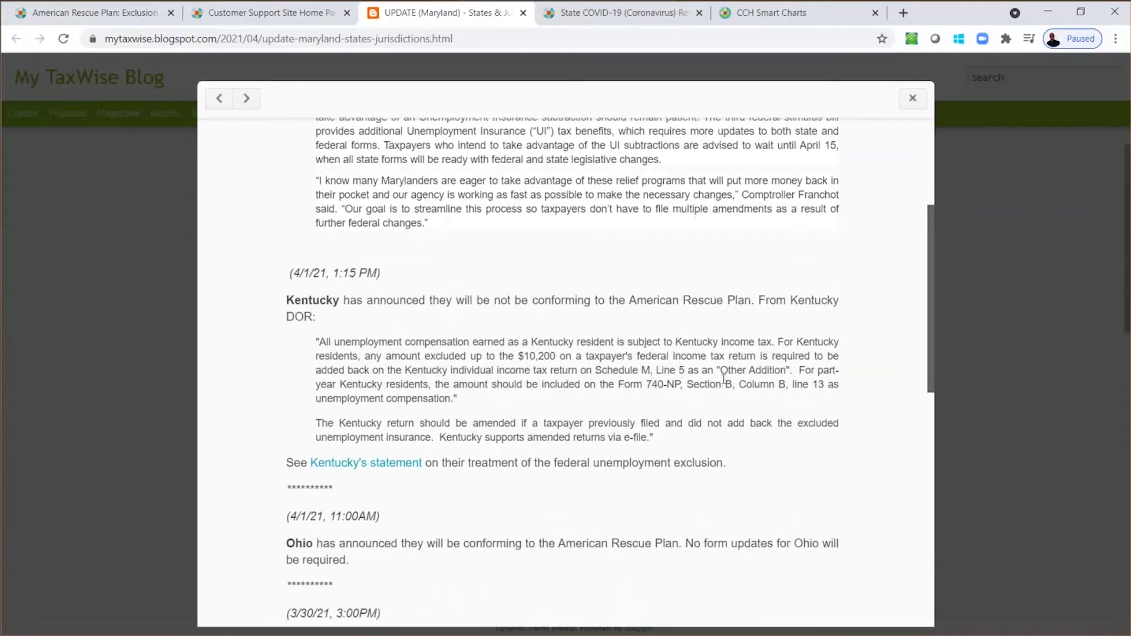
# - Switch to the Kentucky return in TaxWise and review its W-2 and the unemployment lines 7 and 8 on Schedule 1
pyautogui.hotkey('alt', 'Tab')
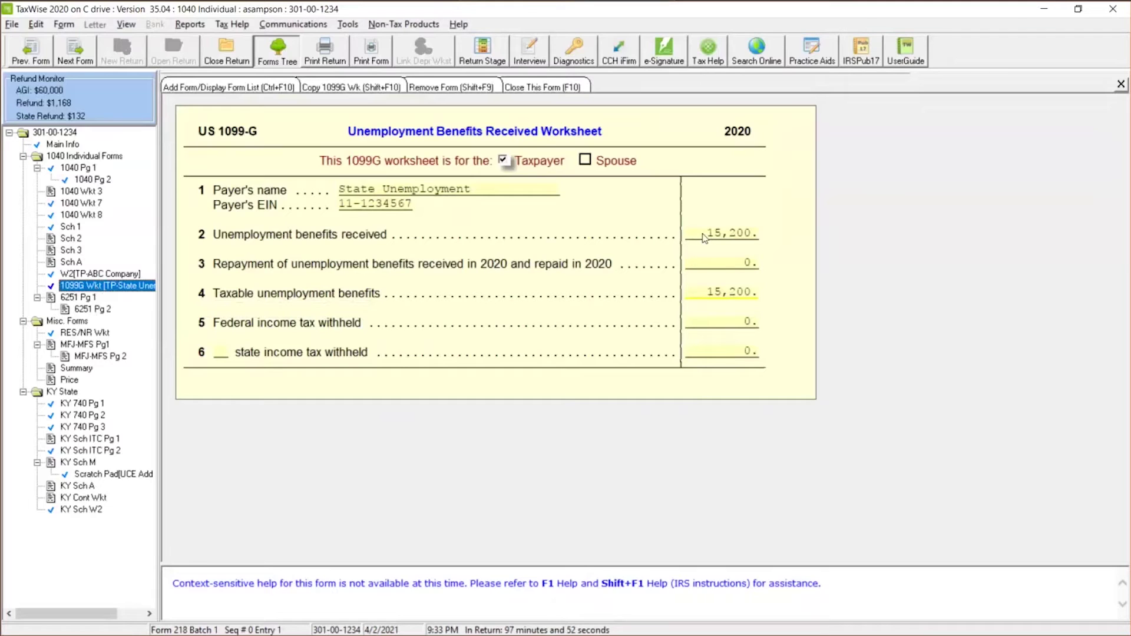
pyautogui.click(136, 274)
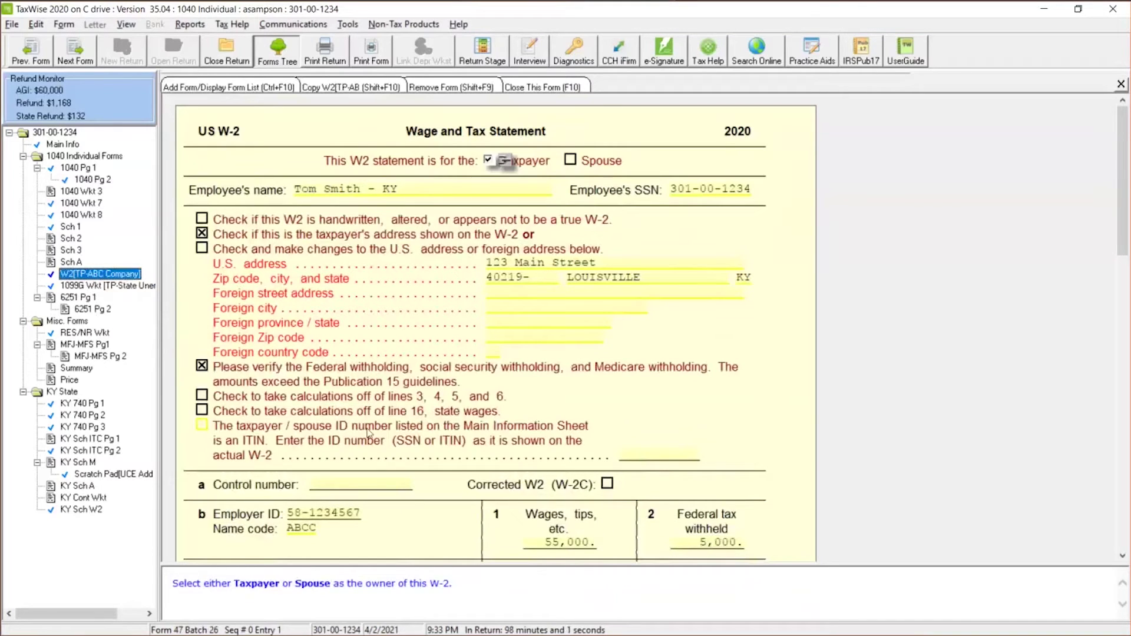
pyautogui.click(72, 227)
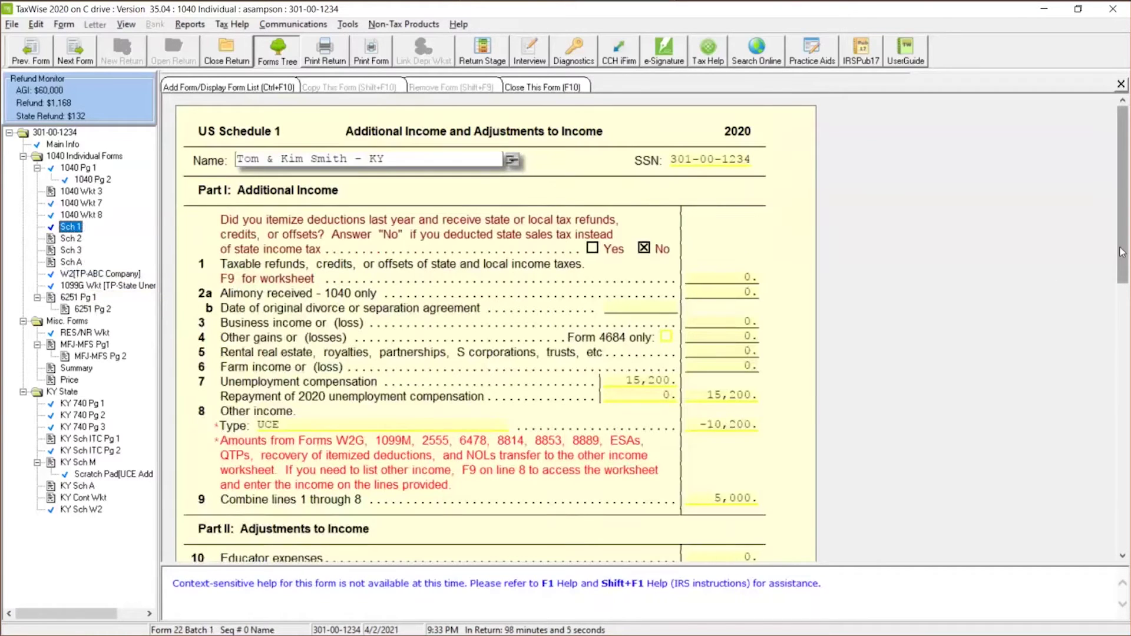
pyautogui.scroll(-2, 1121, 252)
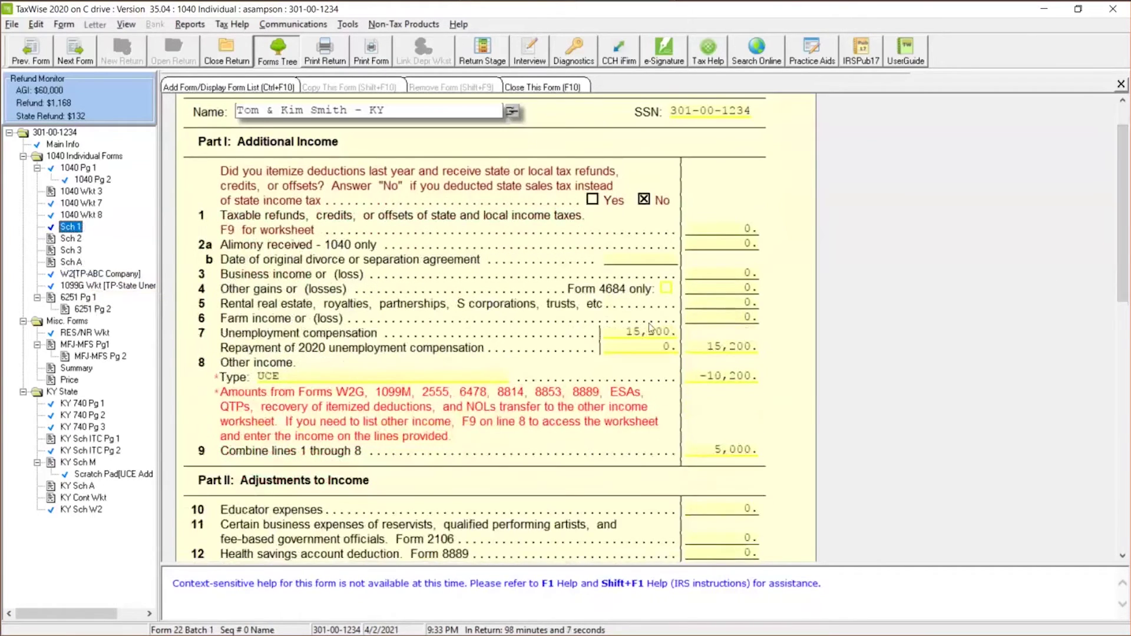
pyautogui.click(652, 329)
pyautogui.click(726, 382)
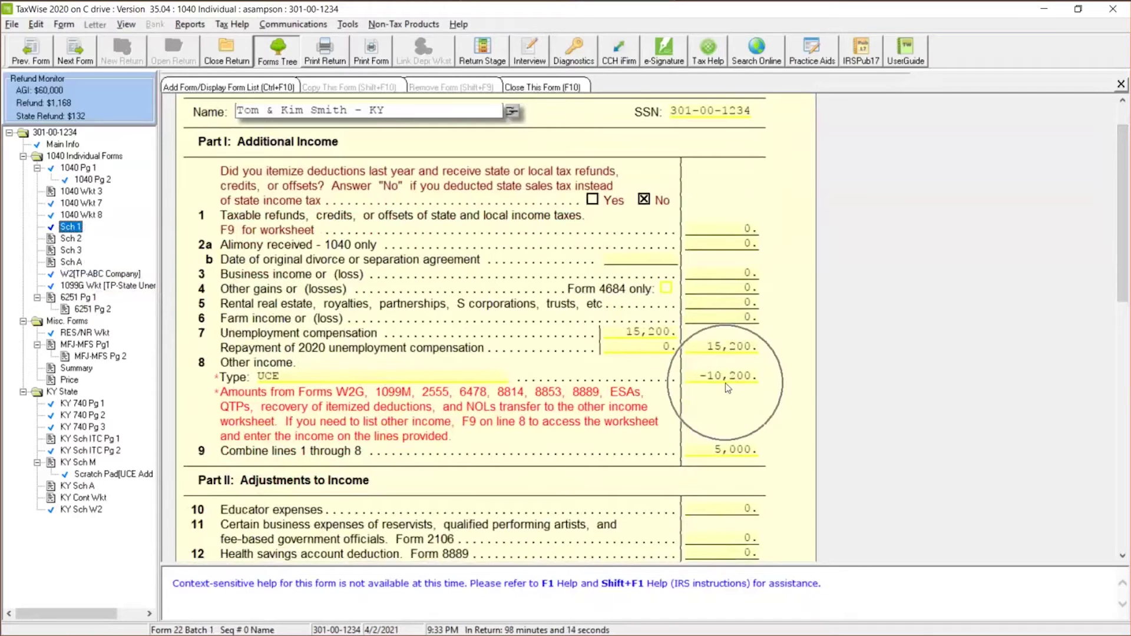
# - Follow Schedule 1 line 8 to its linked 1040 Wkt 7, examine the UCE entry and return to Schedule 1
pyautogui.click(433, 378)
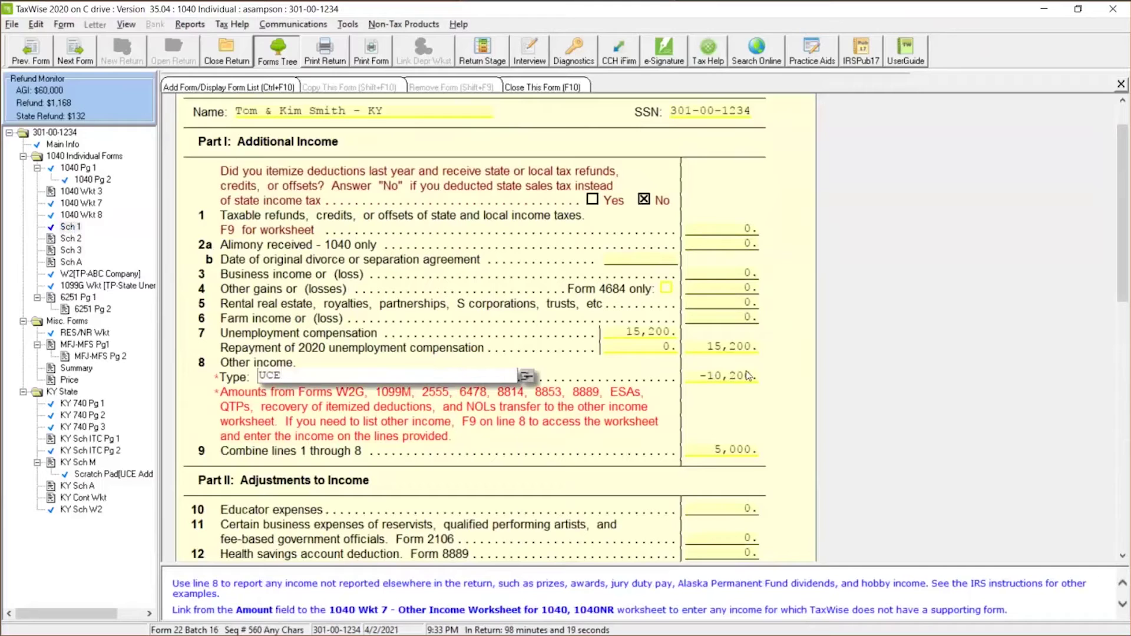
pyautogui.press('F9')
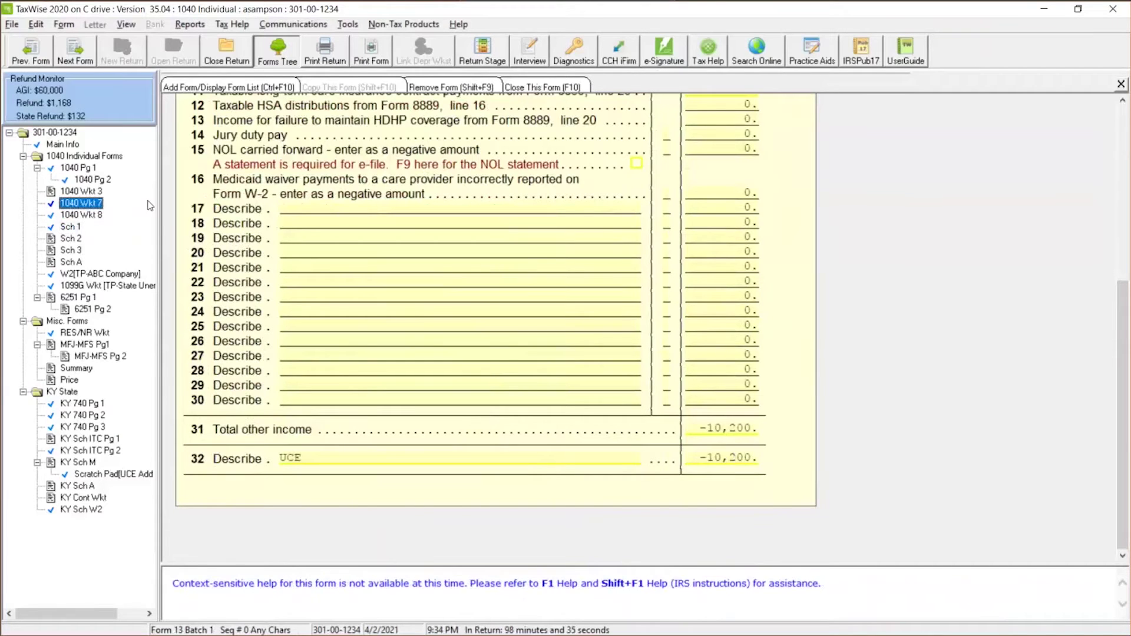
pyautogui.click(78, 226)
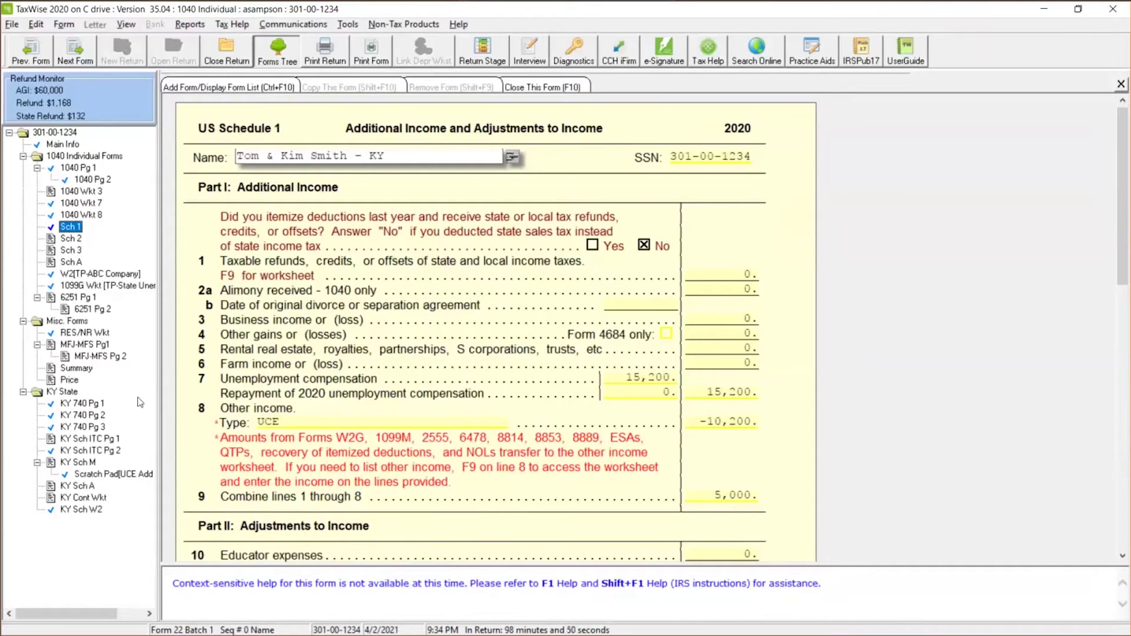
# - Examine the Income section of KY 740 page 1 and compare it with the Kentucky guidance in the blog post in Chrome
pyautogui.click(83, 406)
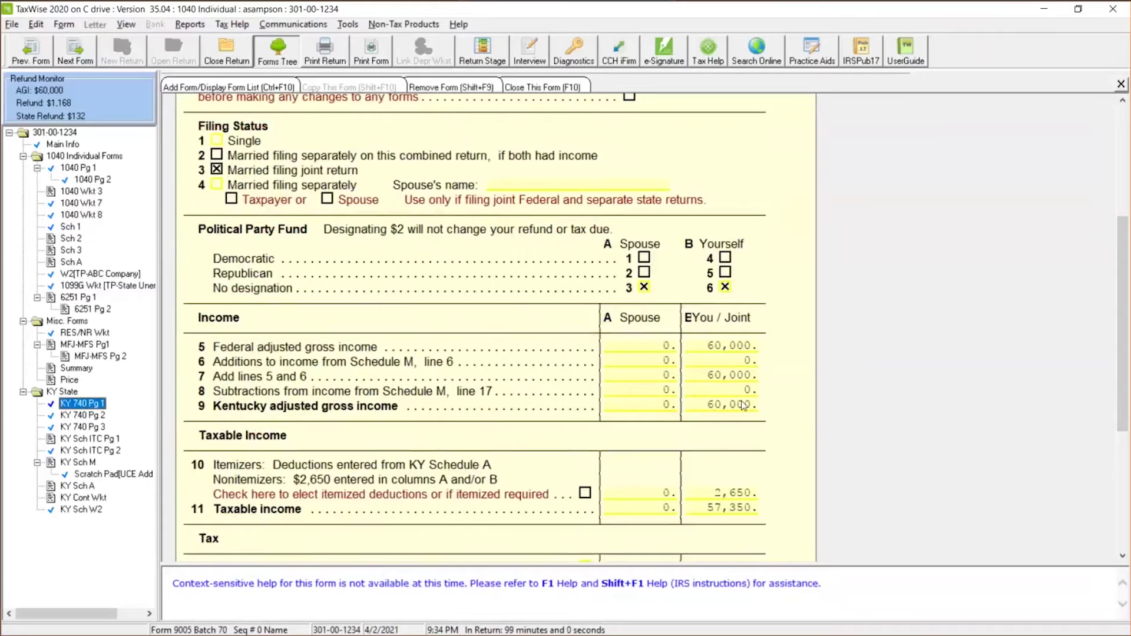
pyautogui.hotkey('alt', 'Tab')
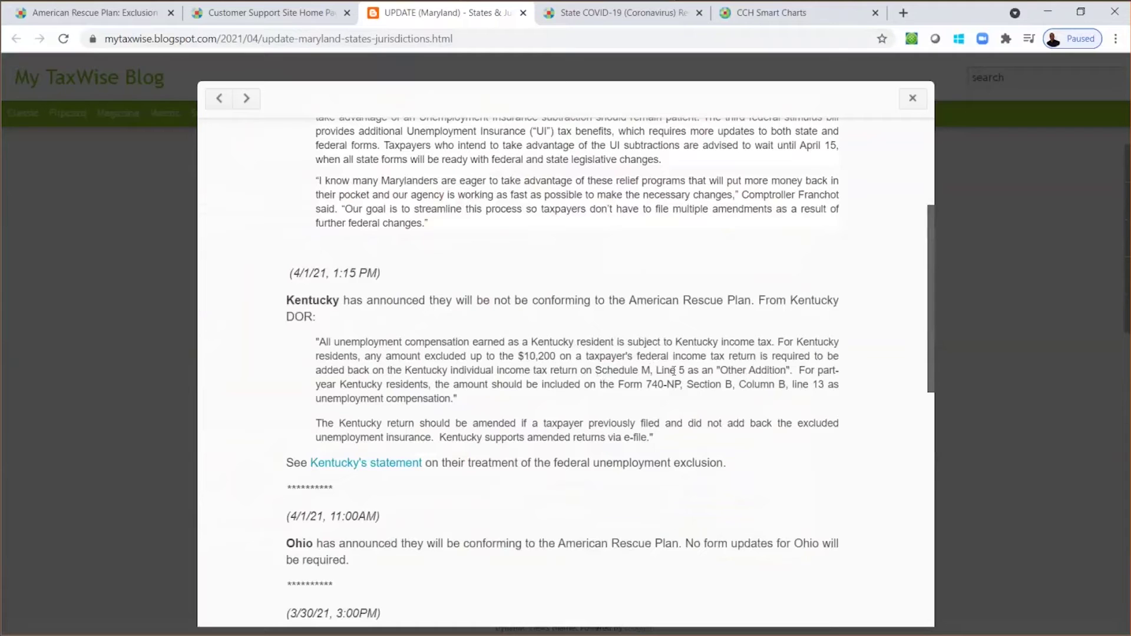
pyautogui.hotkey('alt', 'Tab')
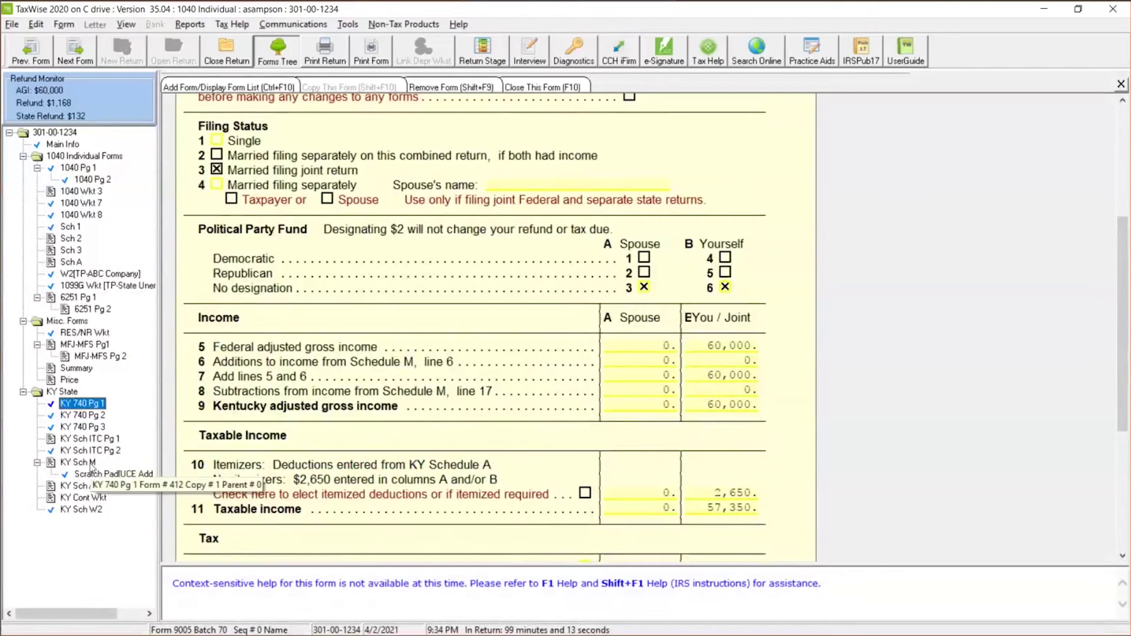
# - On KY Sch M, open the detail sheet linked to the UCE Add Back amount and enter a UCE Add Back line of 10,200
pyautogui.click(93, 464)
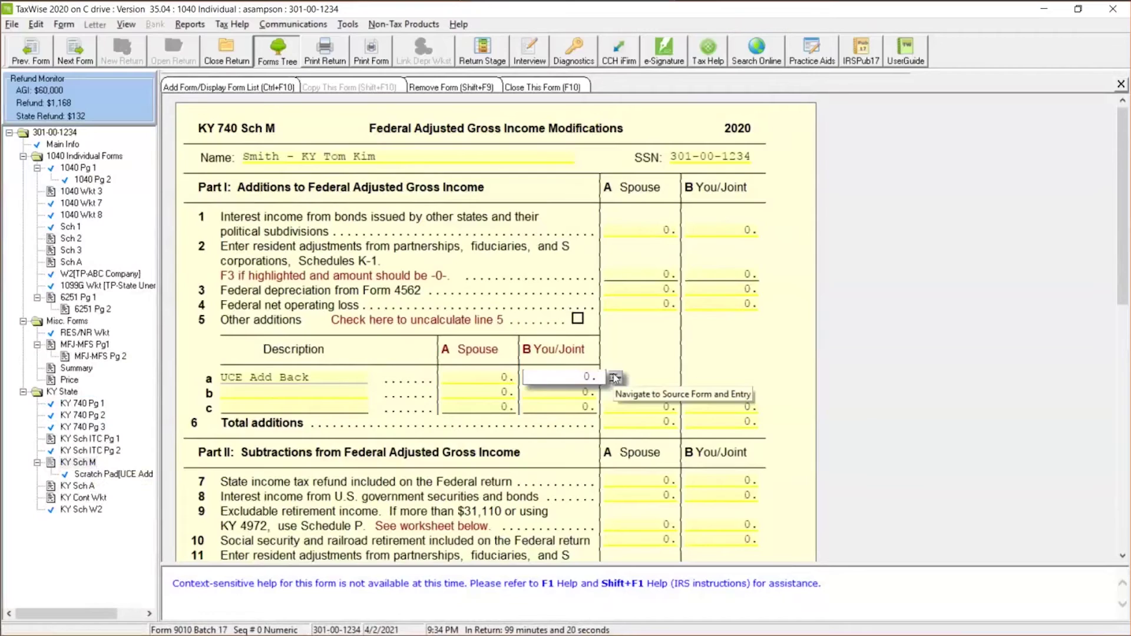
pyautogui.click(613, 377)
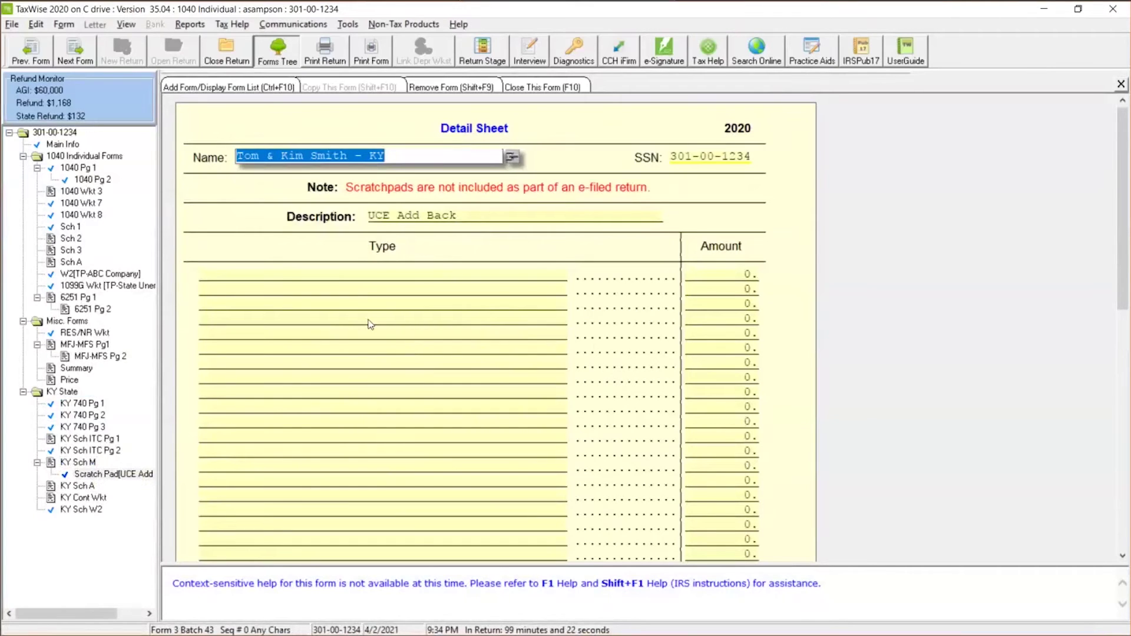
pyautogui.click(382, 270)
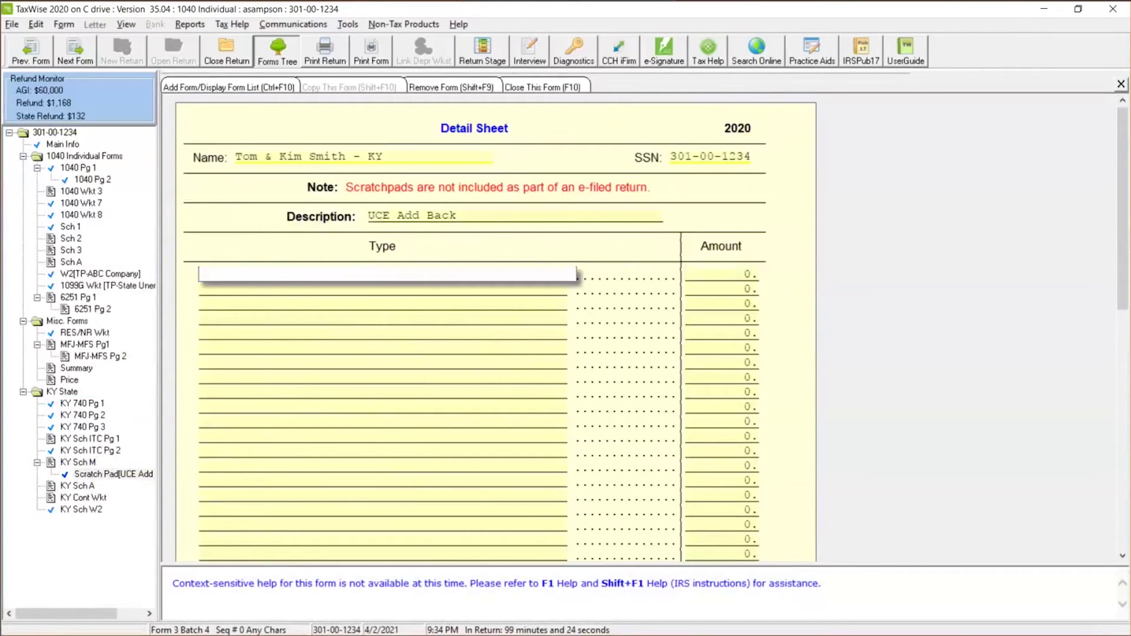
pyautogui.write('UCE')
pyautogui.press('Return')
pyautogui.write('10200')
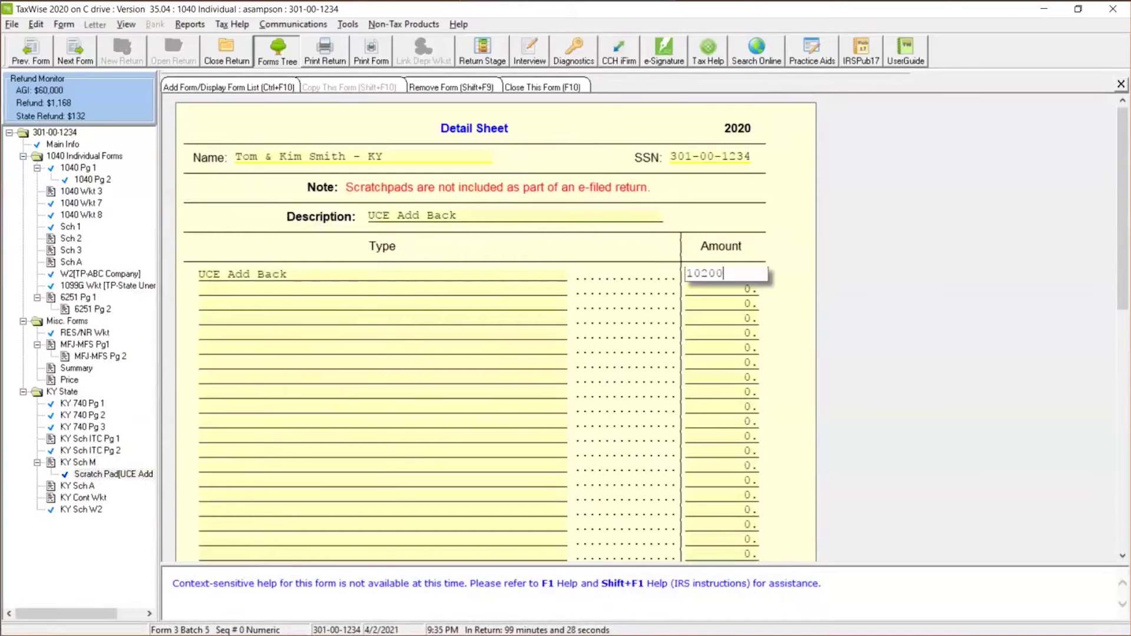
pyautogui.press('Return')
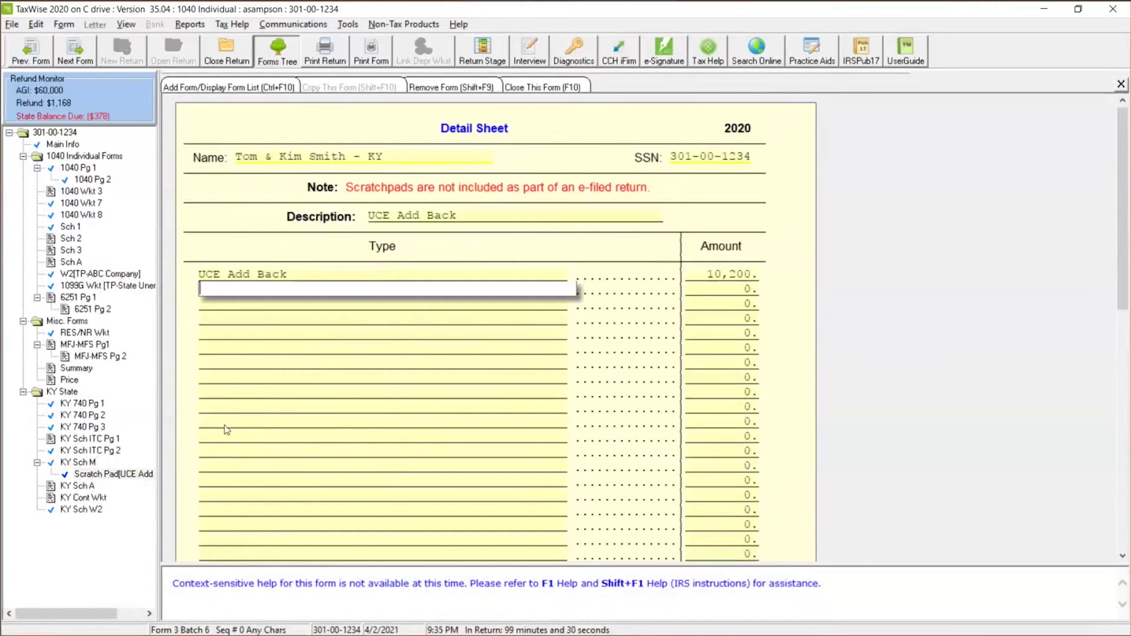
# - Trace the add-back from KY Sch M to the income and tax lines of KY 740 page 1 and recheck the Kentucky guidance in Chrome
pyautogui.click(92, 463)
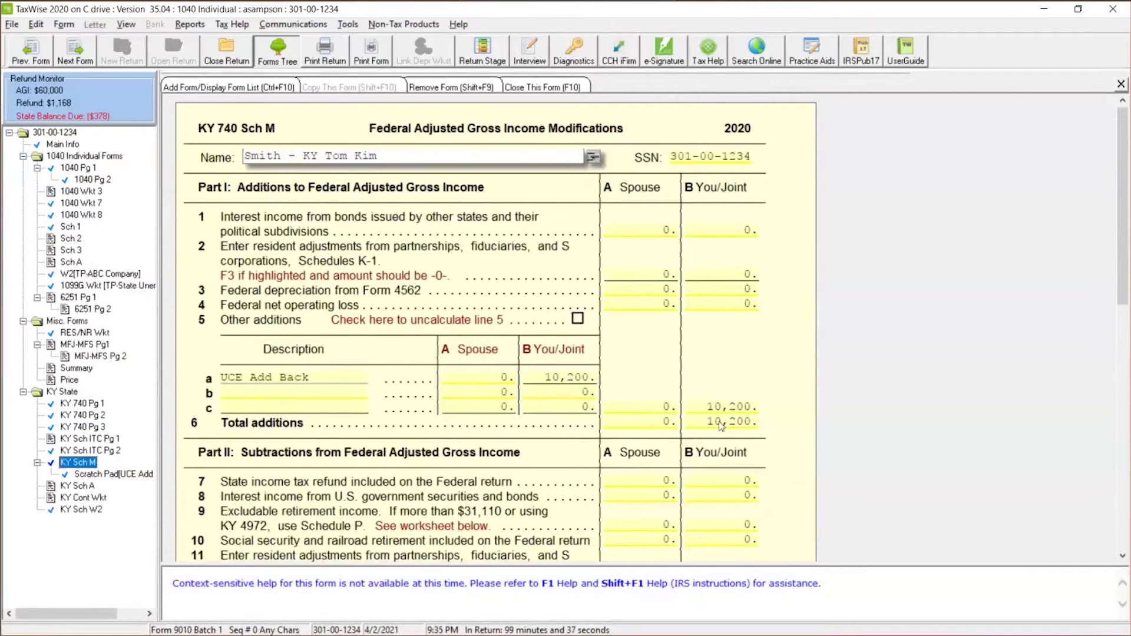
pyautogui.click(99, 406)
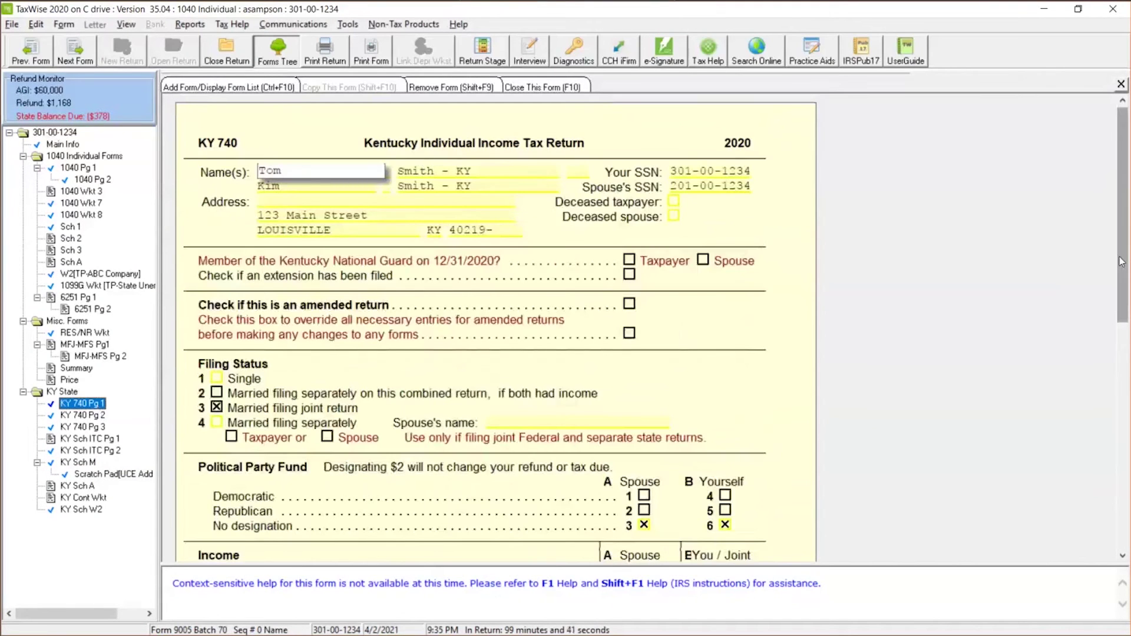
pyautogui.scroll(-5, 187, 410)
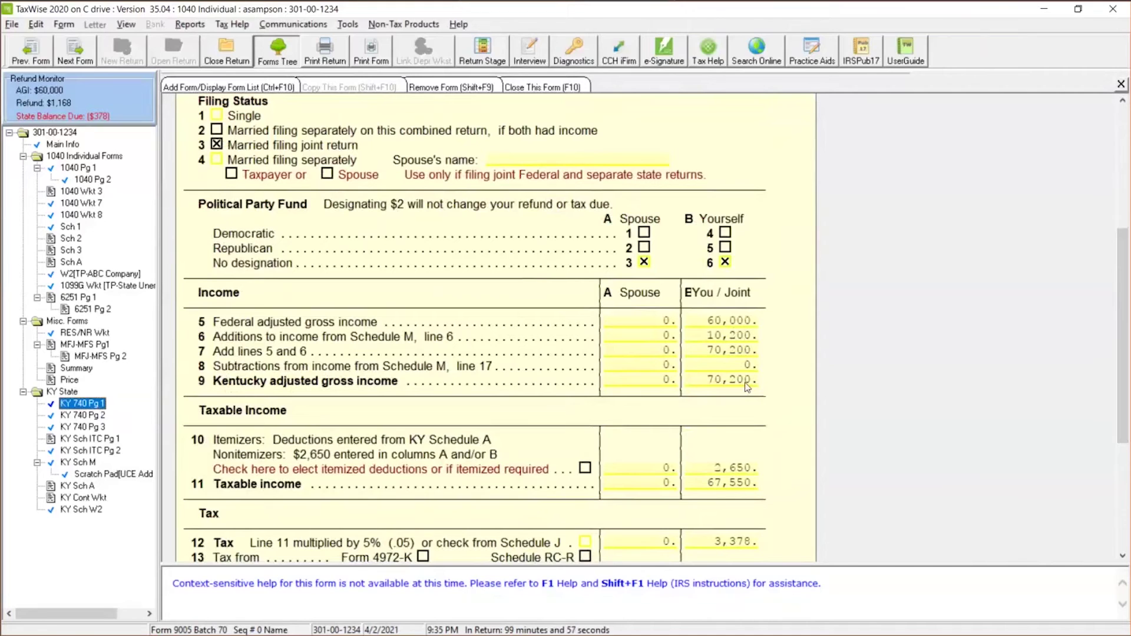
pyautogui.moveTo(1124, 364); pyautogui.dragTo(1125, 398)
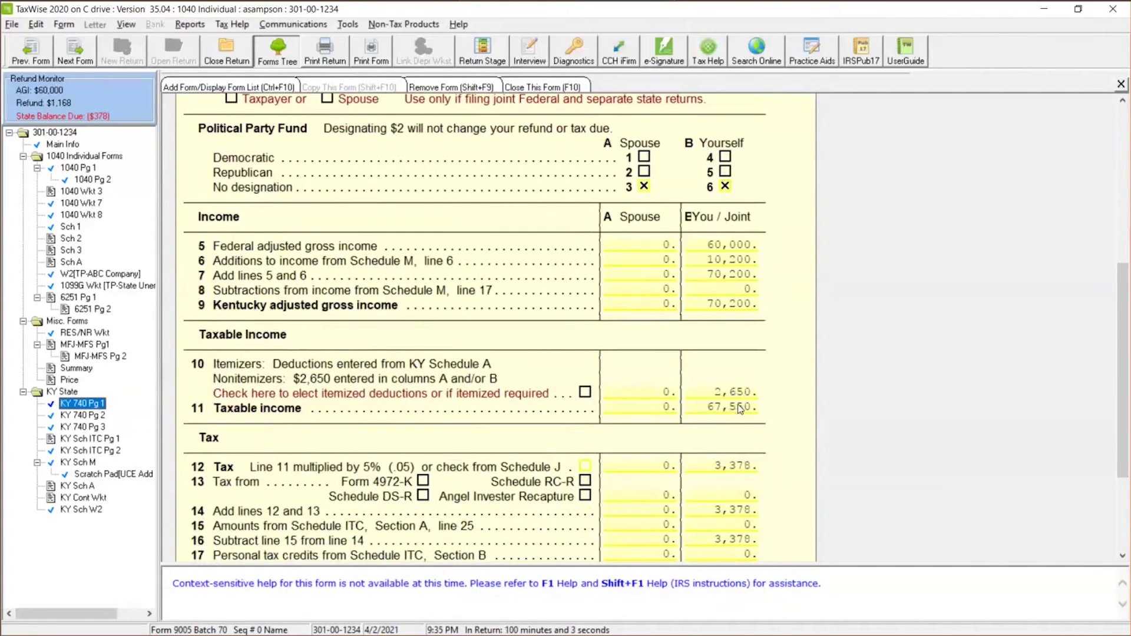
pyautogui.hotkey('alt', 'Tab')
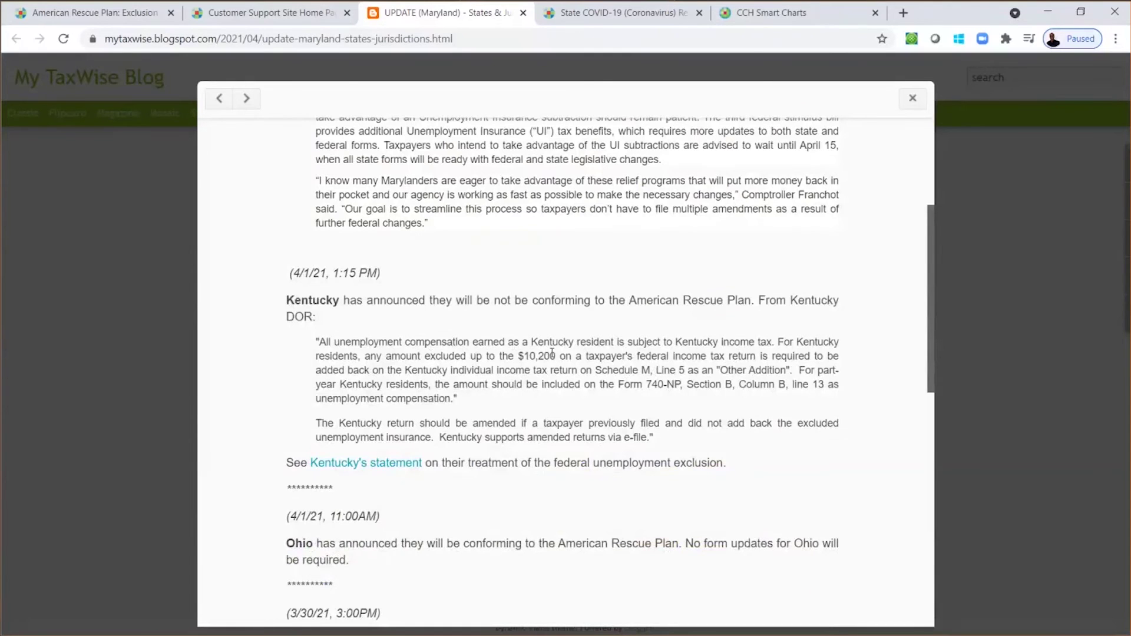
# - Return to TaxWise and examine the RES/NR Wkt income allocation, including the unemployment, other income and unemployment exclusion rows
pyautogui.hotkey('alt', 'Tab')
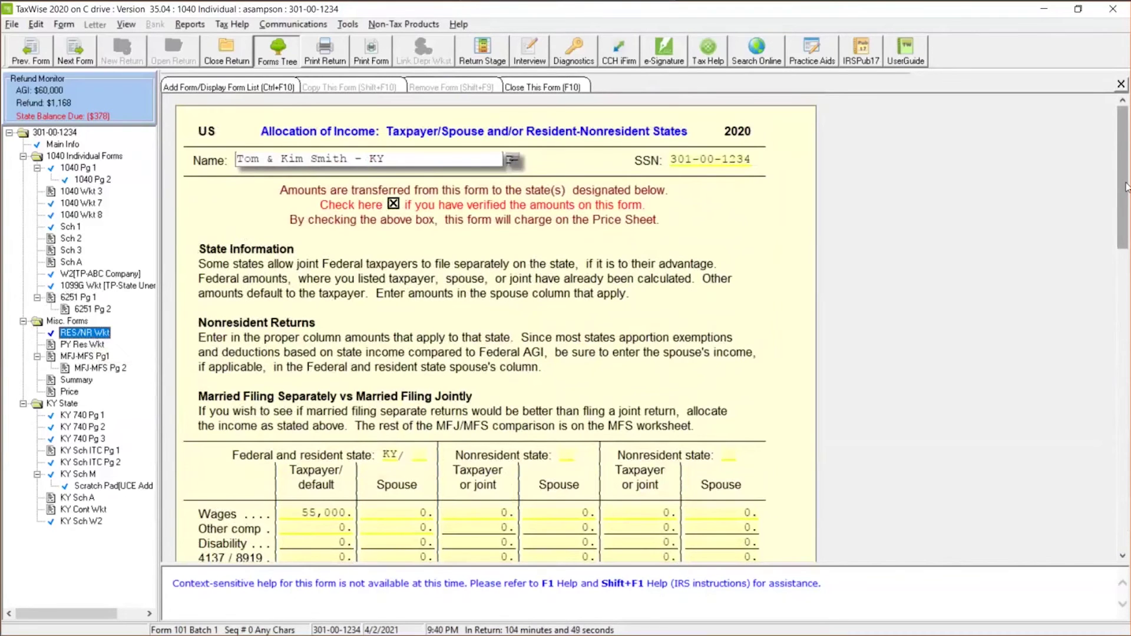
pyautogui.moveTo(1125, 188); pyautogui.dragTo(1125, 246)
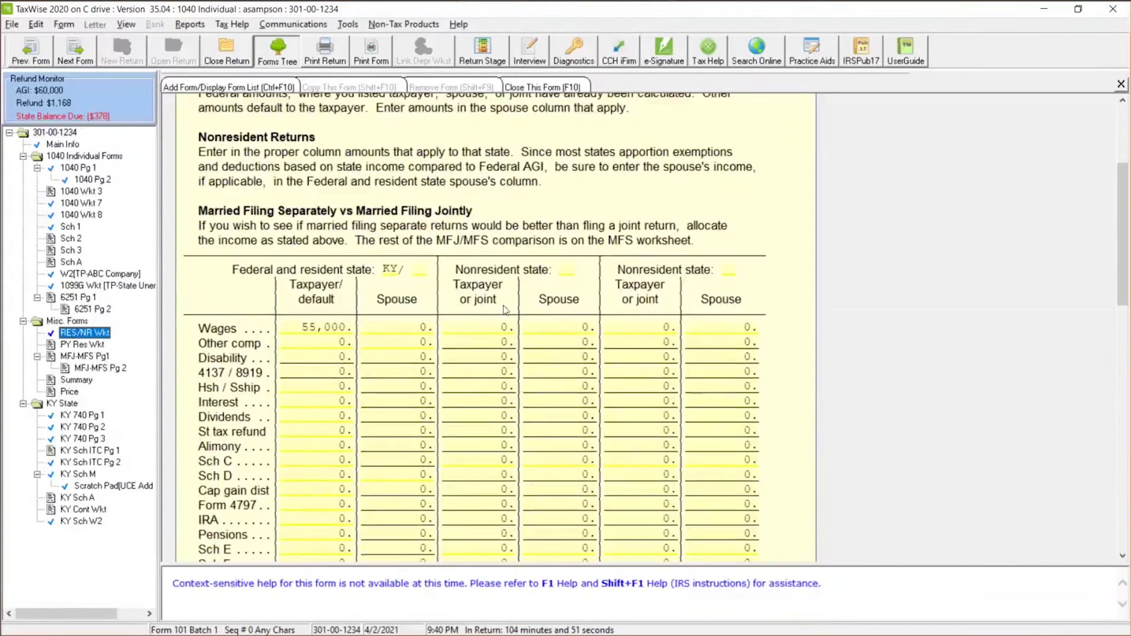
pyautogui.click(554, 272)
pyautogui.moveTo(1122, 218); pyautogui.dragTo(1122, 250)
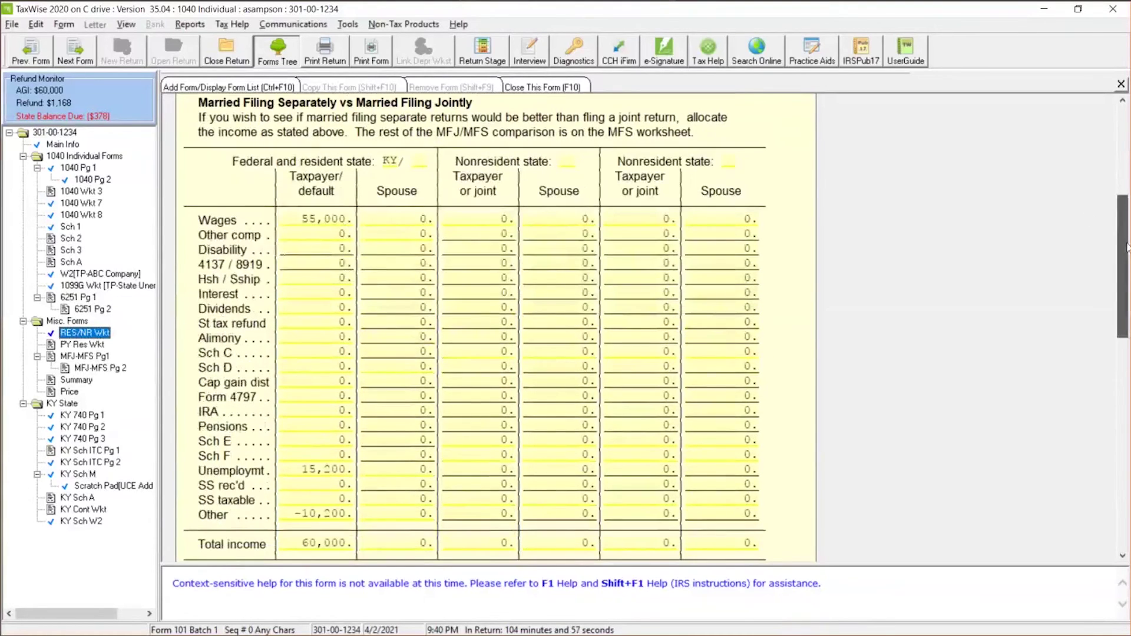
pyautogui.click(297, 227)
pyautogui.click(328, 471)
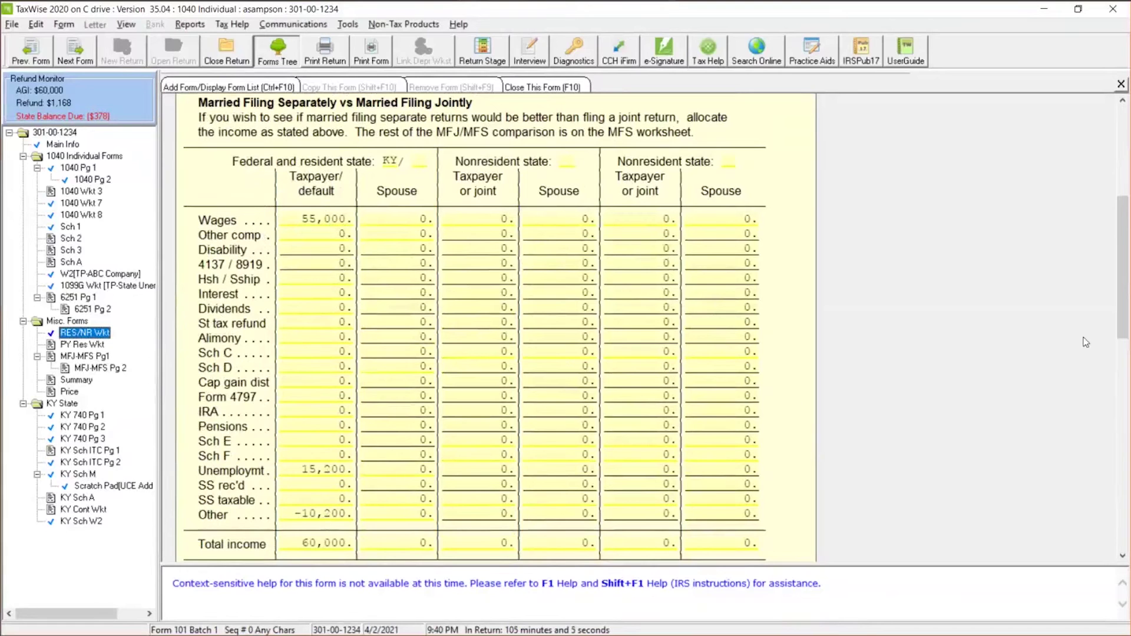
pyautogui.moveTo(1119, 336); pyautogui.dragTo(1113, 527)
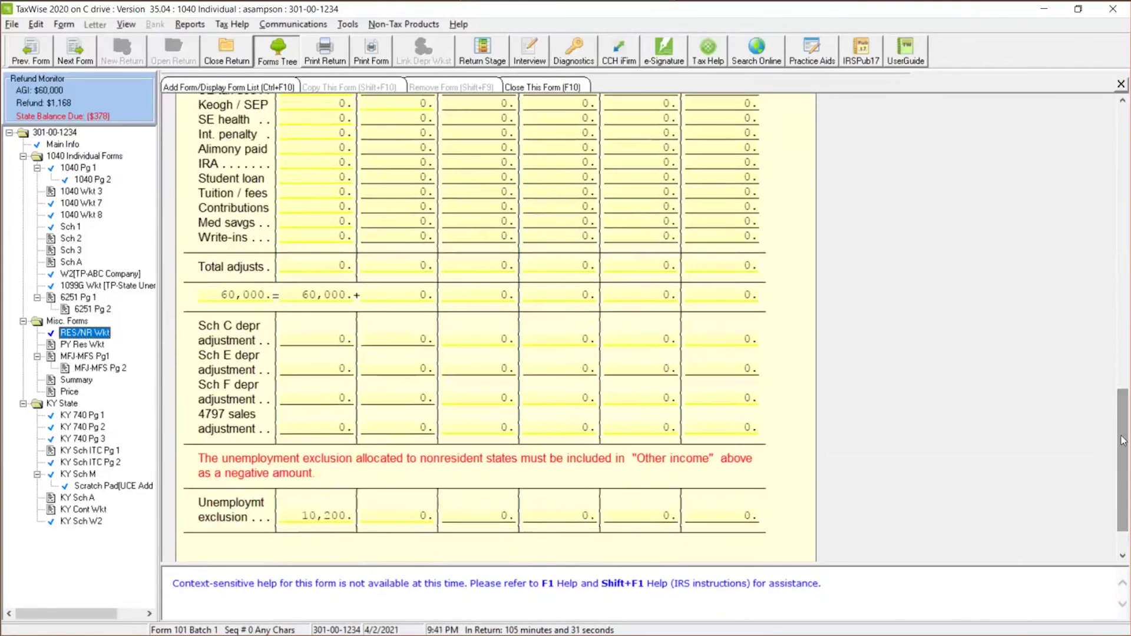
# - Switch to Chrome and look over the Maryland blog update, the State COVID-19 Responses page and the Smart Charts unemployment compensation comparison
pyautogui.hotkey('alt', 'Tab')
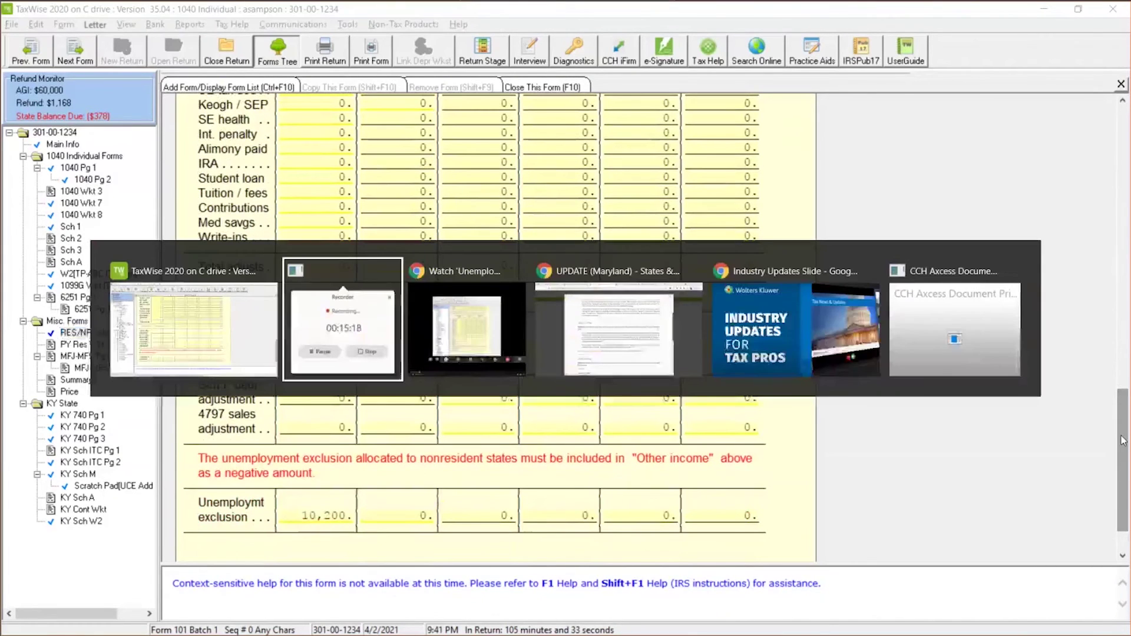
pyautogui.hotkey('alt', 'Tab')
pyautogui.hotkey('alt', 'Tab')
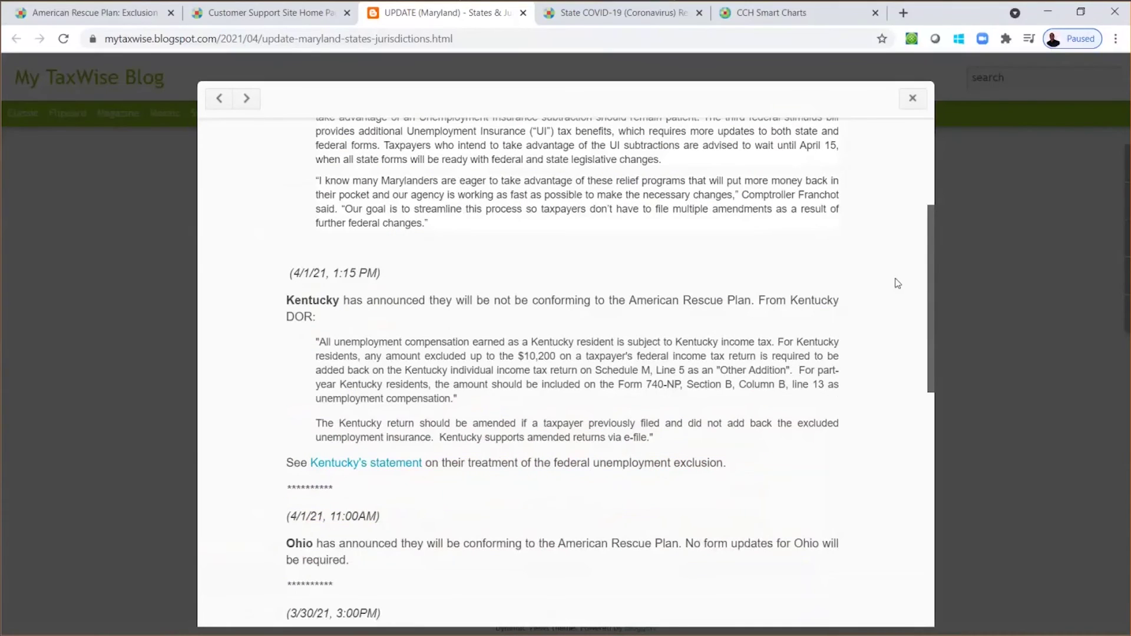
pyautogui.moveTo(929, 283); pyautogui.dragTo(906, 183)
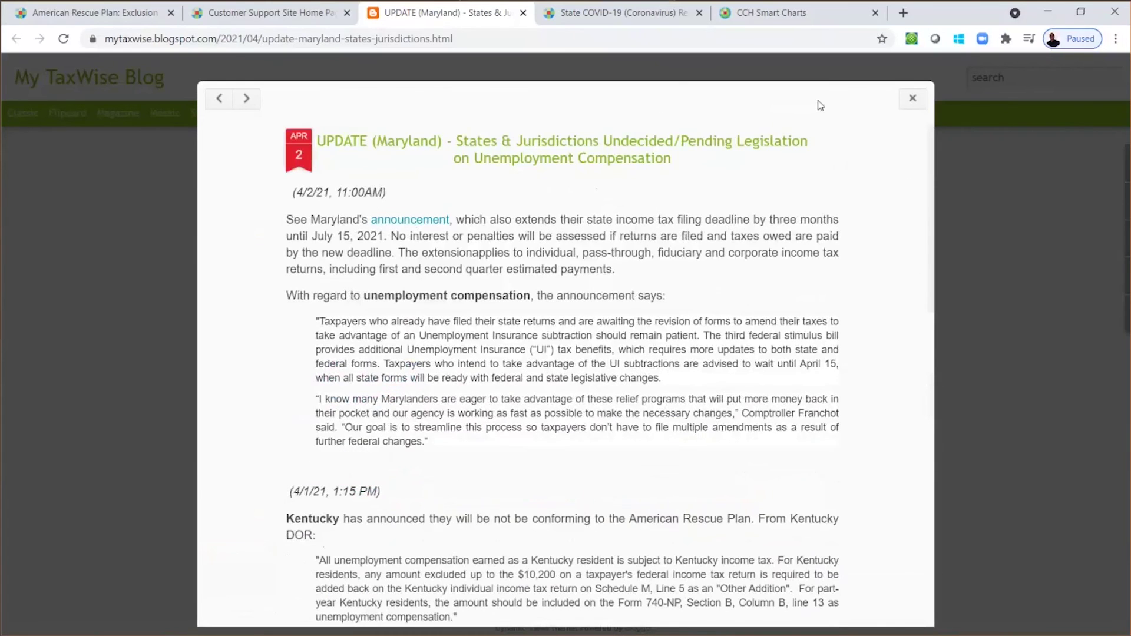
pyautogui.click(668, 19)
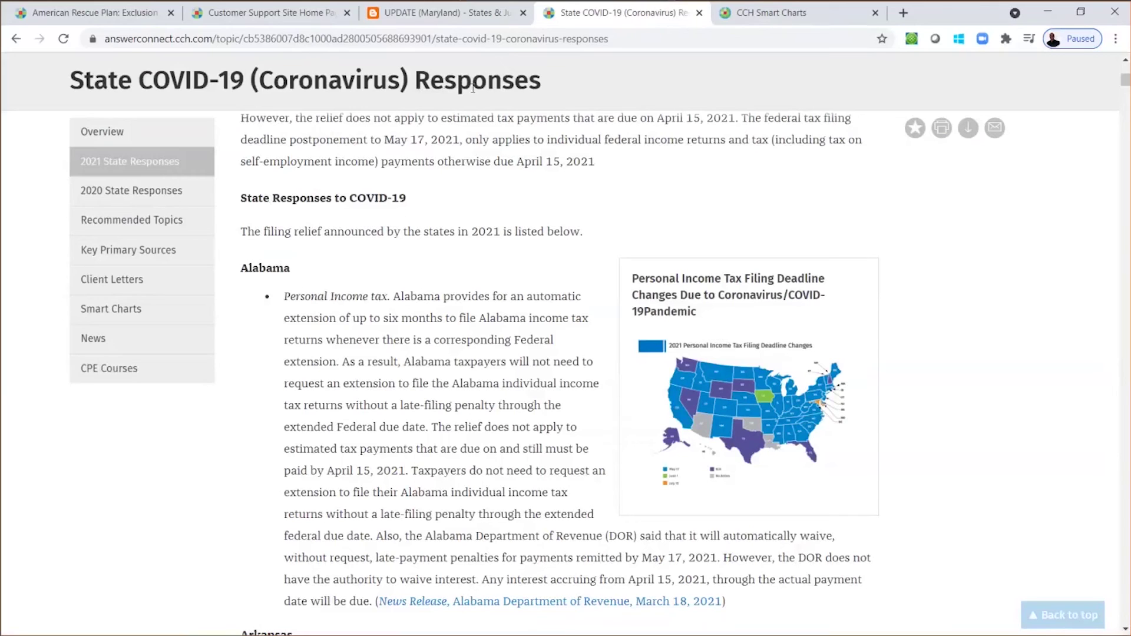
pyautogui.click(775, 22)
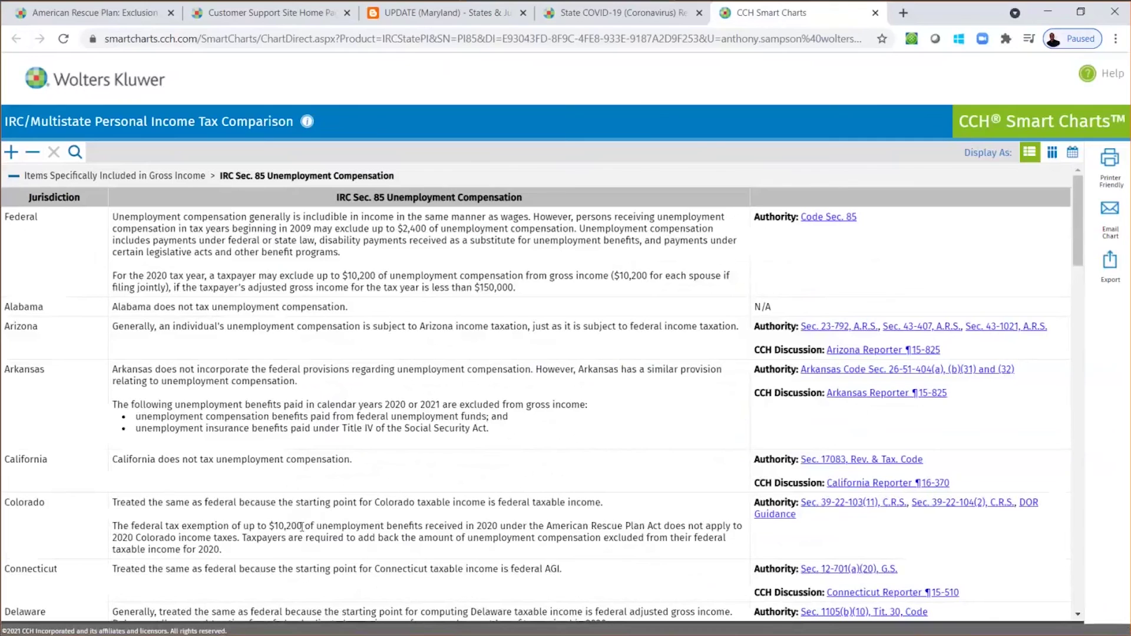
# - Read the pending states' statements in the My TaxWise Blog post and return to the State COVID-19 Responses page
pyautogui.click(619, 12)
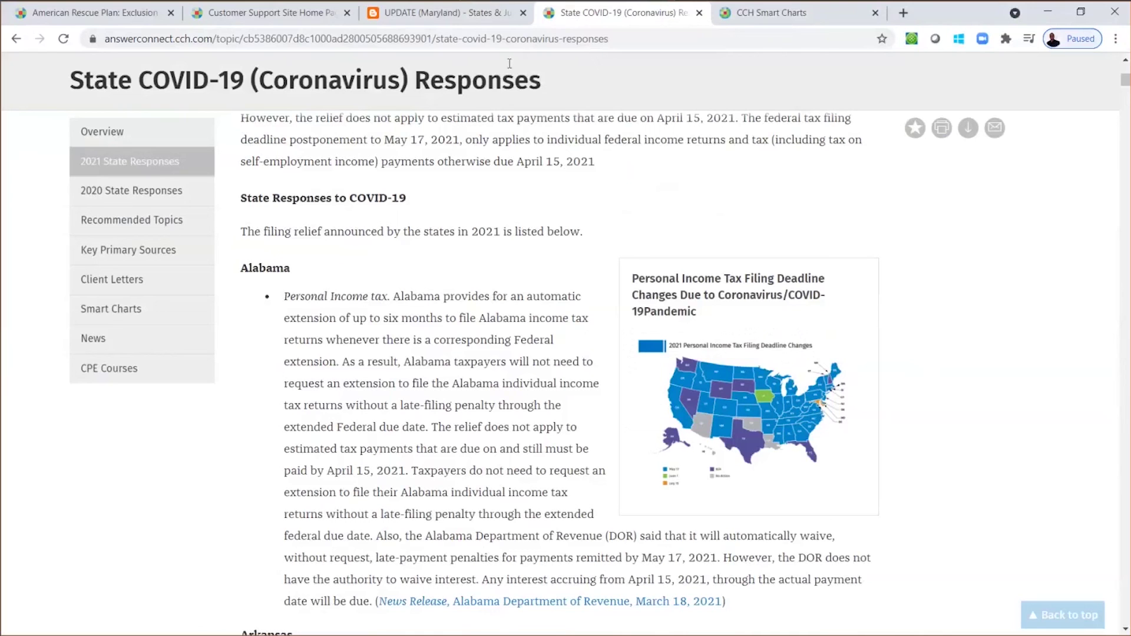
pyautogui.click(466, 17)
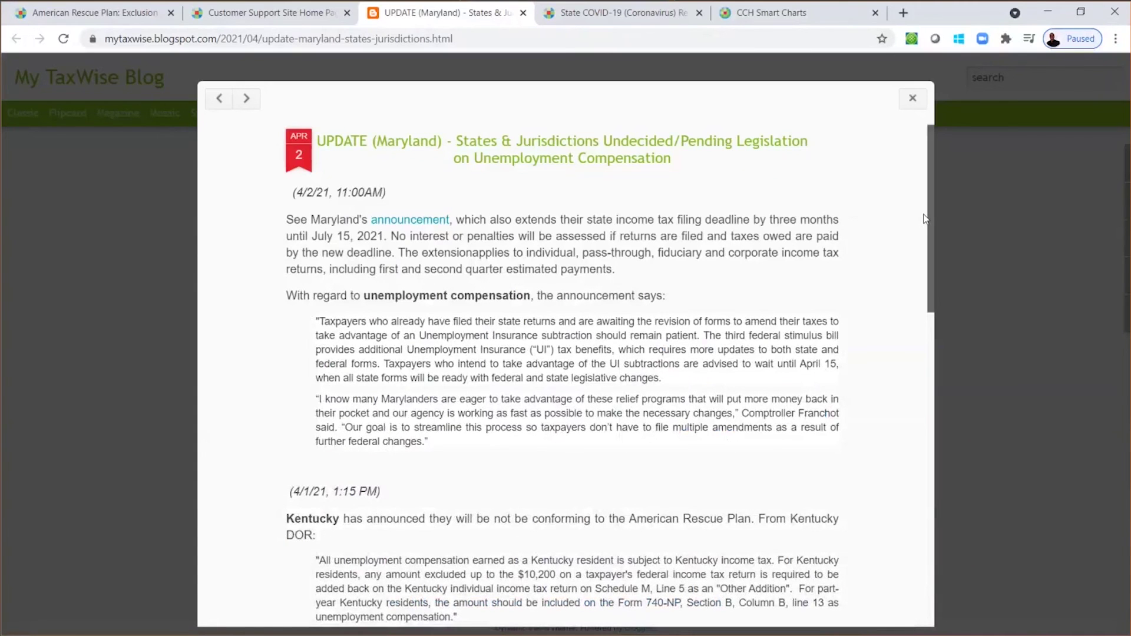
pyautogui.moveTo(932, 220); pyautogui.dragTo(884, 515)
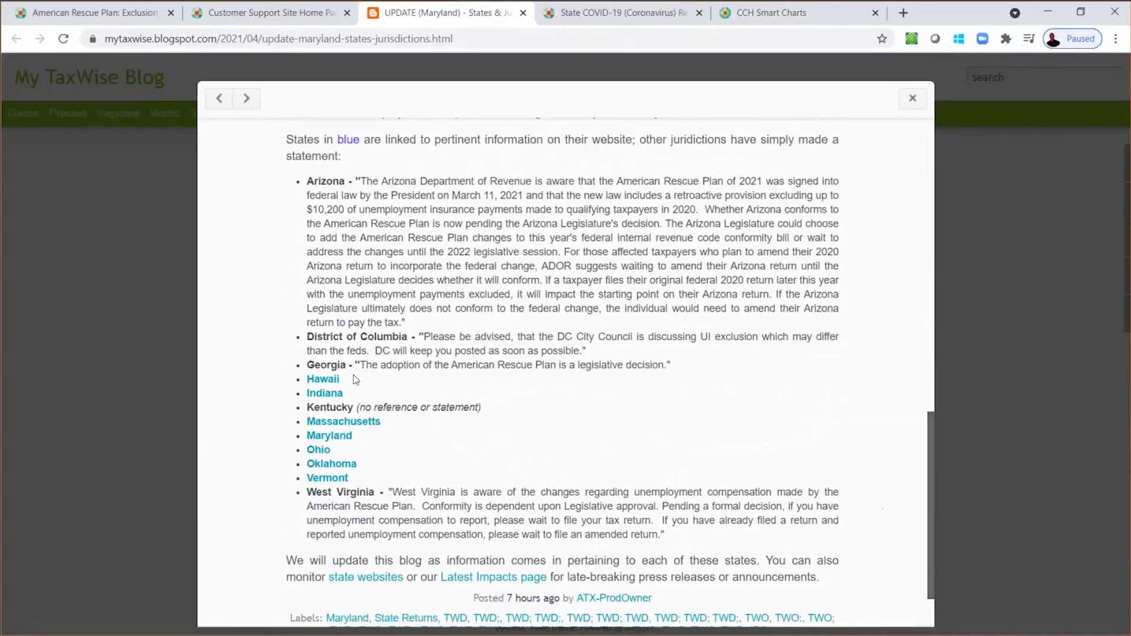
pyautogui.click(617, 13)
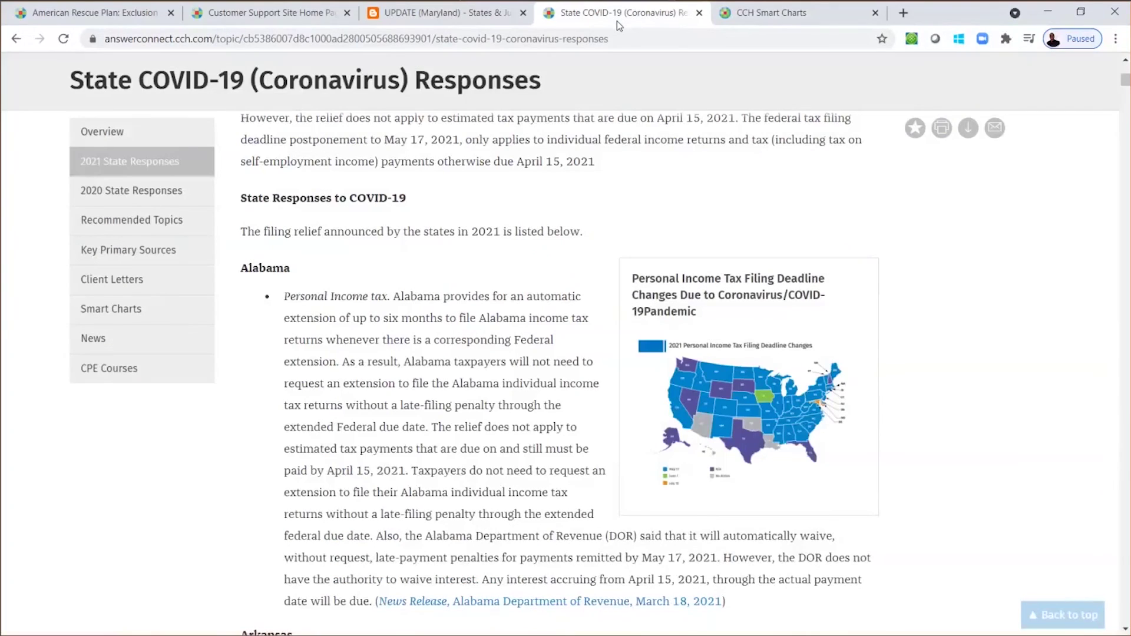